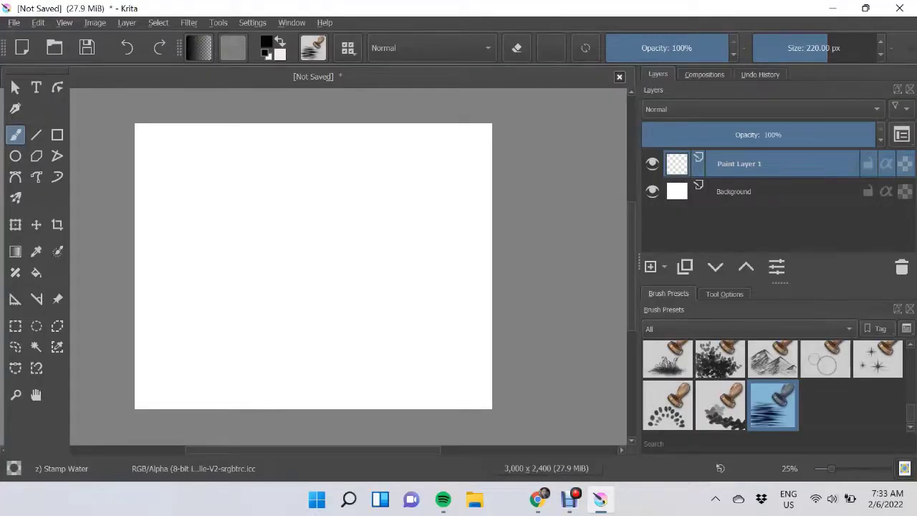
Change the Stamp Water brush to the smear_paint tip with 34° rotation, about 458 px size and auto spacing.
key(F5)
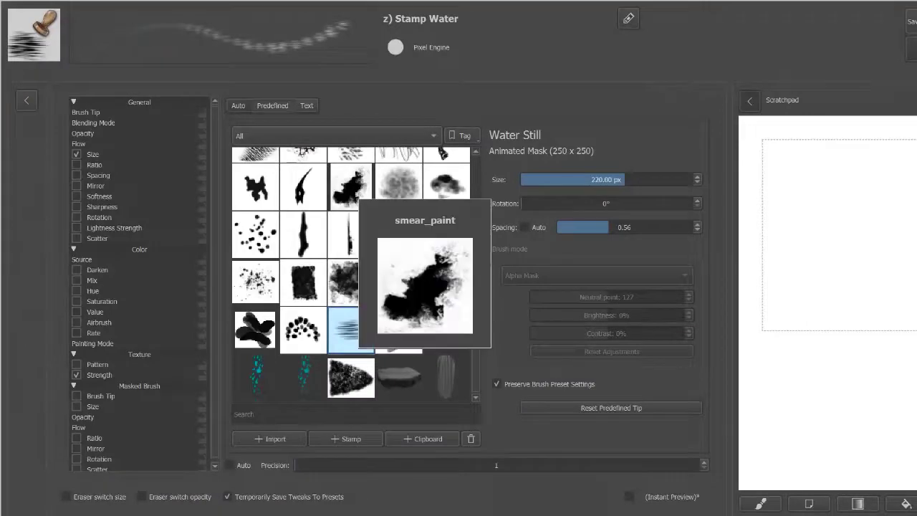
scroll(351, 274, down, 3)
scroll(351, 274, down, 3)
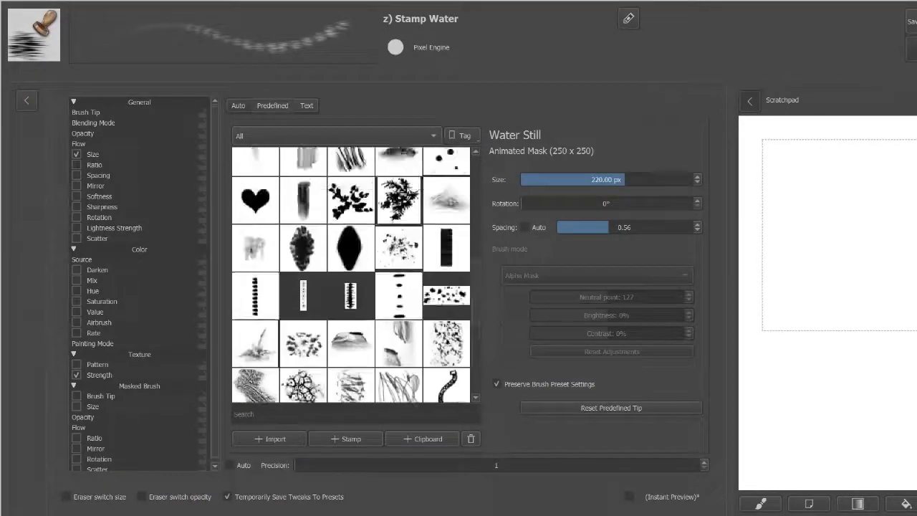
scroll(351, 275, down, 3)
scroll(351, 274, down, 2)
scroll(351, 274, down, 5)
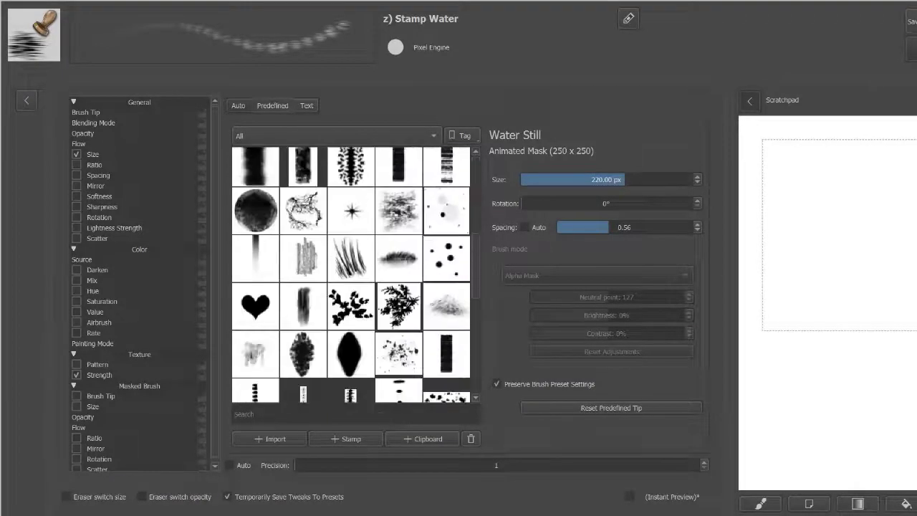
scroll(351, 275, up, 5)
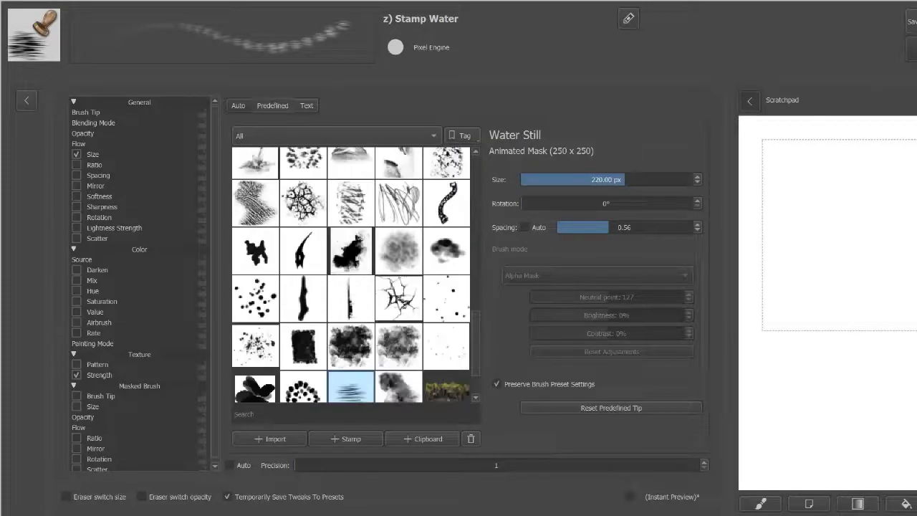
click(351, 186)
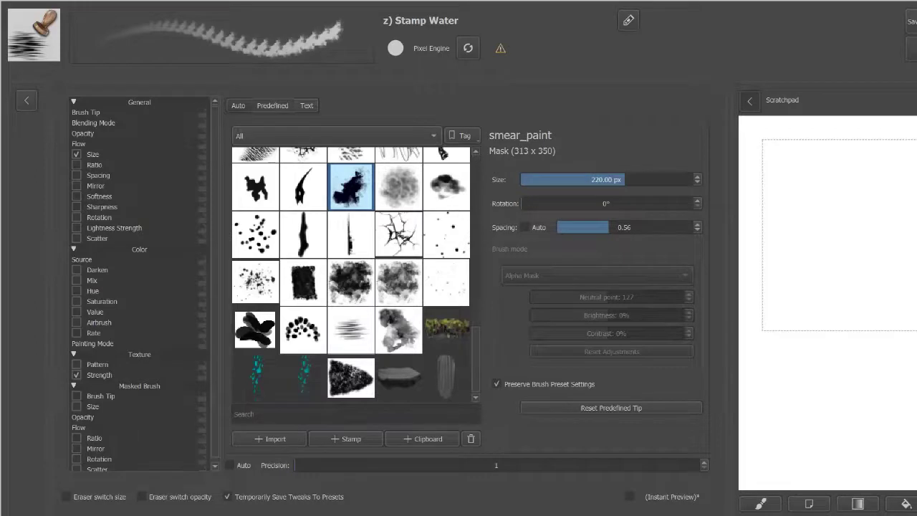
drag(522, 204, 537, 203)
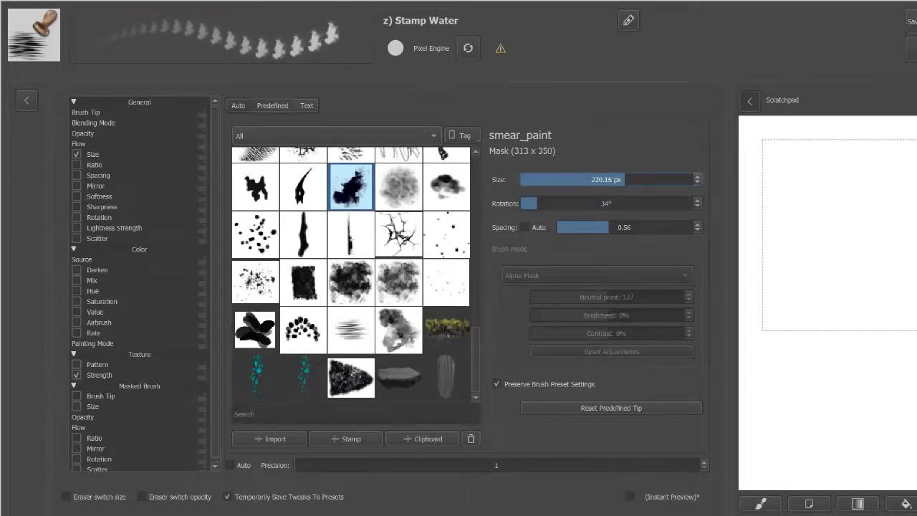
drag(623, 179, 652, 180)
click(525, 228)
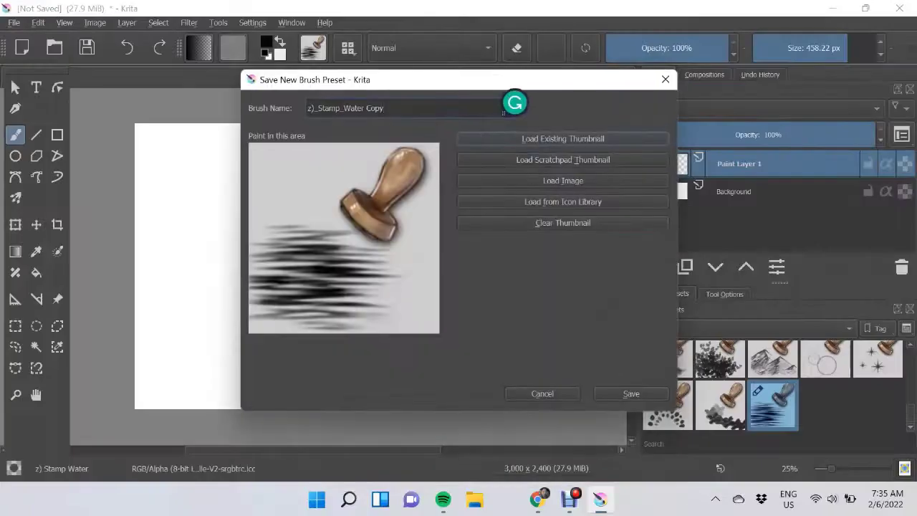
Save the brush as the new preset 'z) Sdust' and scroll the presets list to Airbrush Soft.
key(BackSpace)
key(BackSpace)
key(BackSpace)
key(BackSpace)
key(BackSpace)
key(BackSpace)
key(Return)
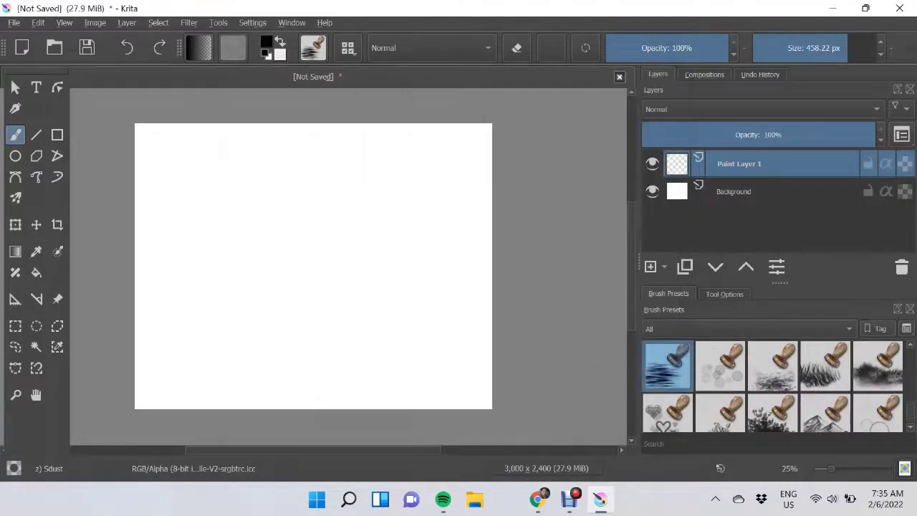
scroll(772, 386, down, 1)
scroll(772, 386, down, 3)
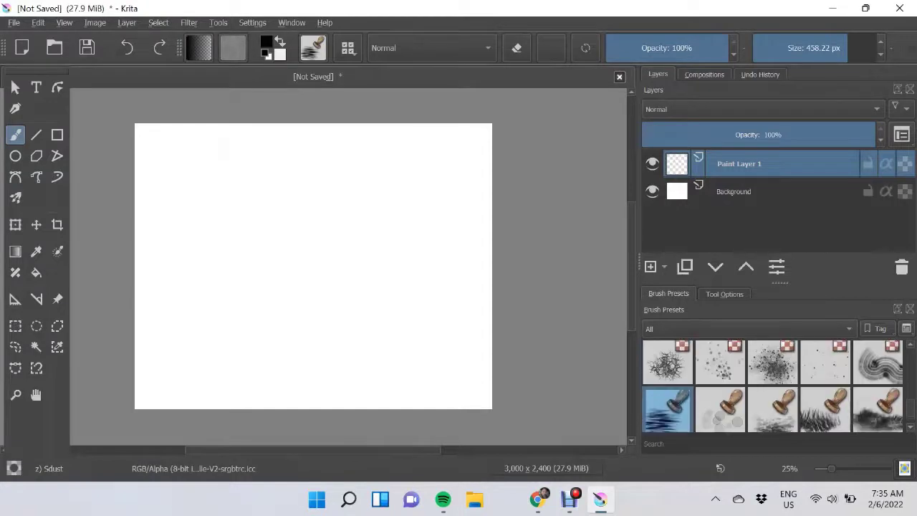
scroll(772, 386, down, 1)
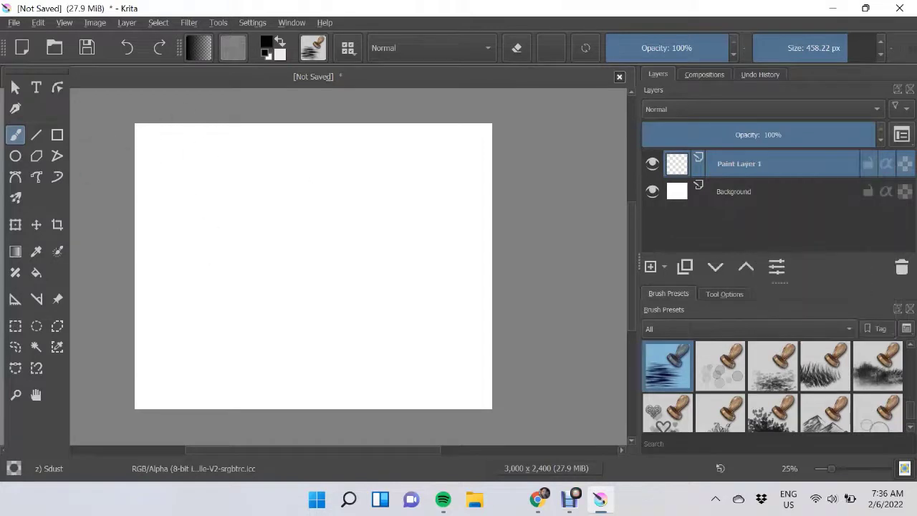
scroll(773, 386, up, 5)
scroll(772, 387, up, 2)
Switch to Airbrush Soft and choose a salmon peach foreground colour from the swatches.
click(826, 366)
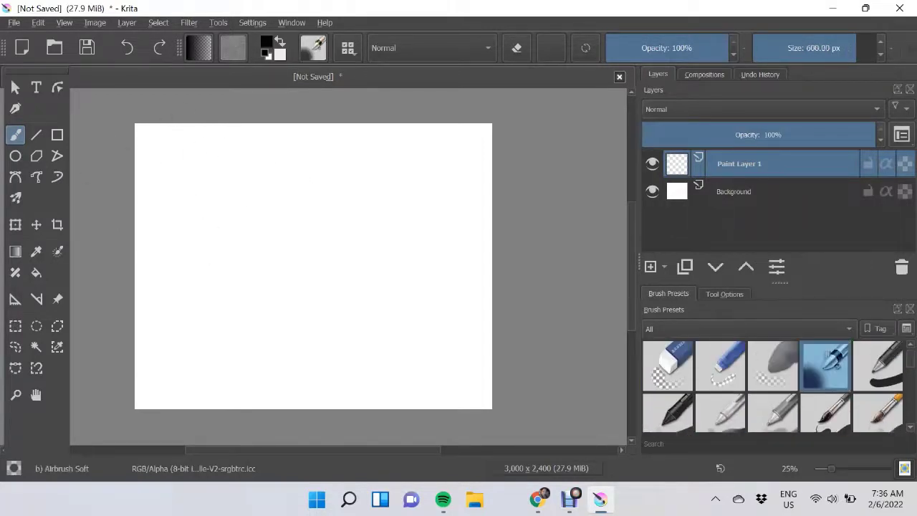
key(f)
click(266, 43)
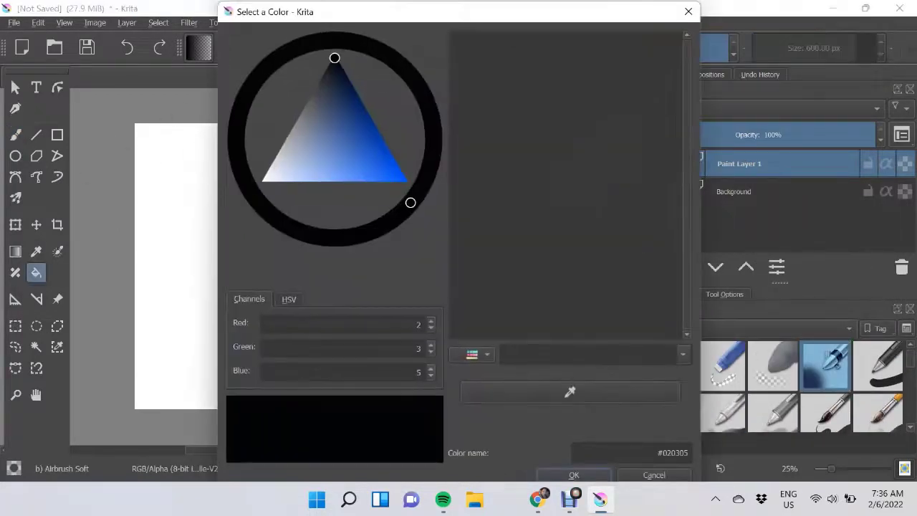
click(472, 354)
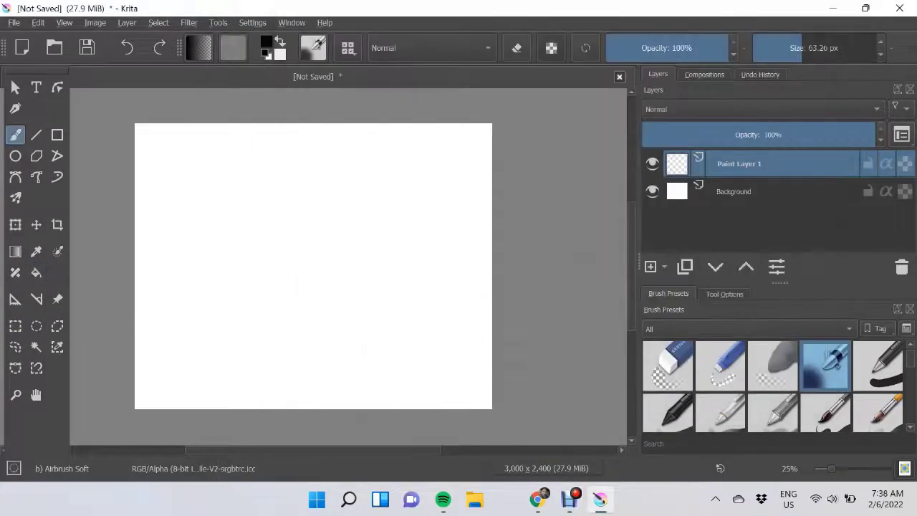
click(266, 44)
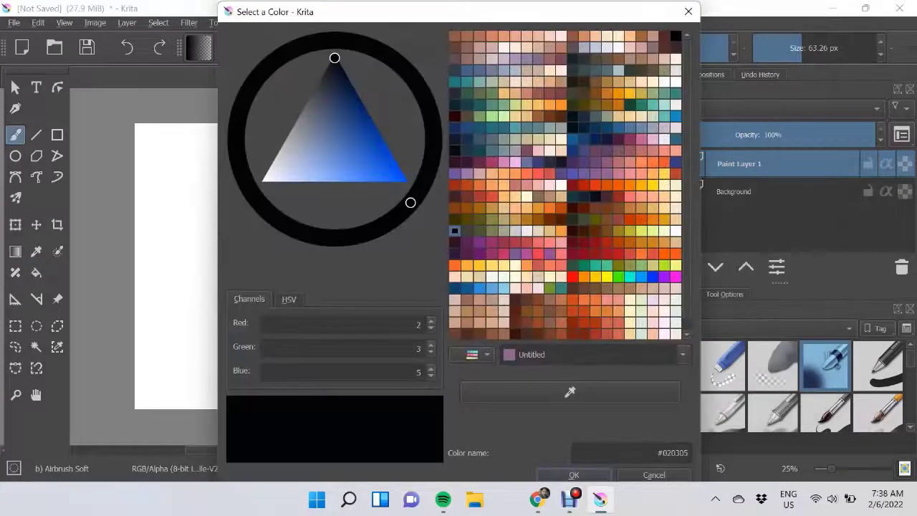
click(538, 35)
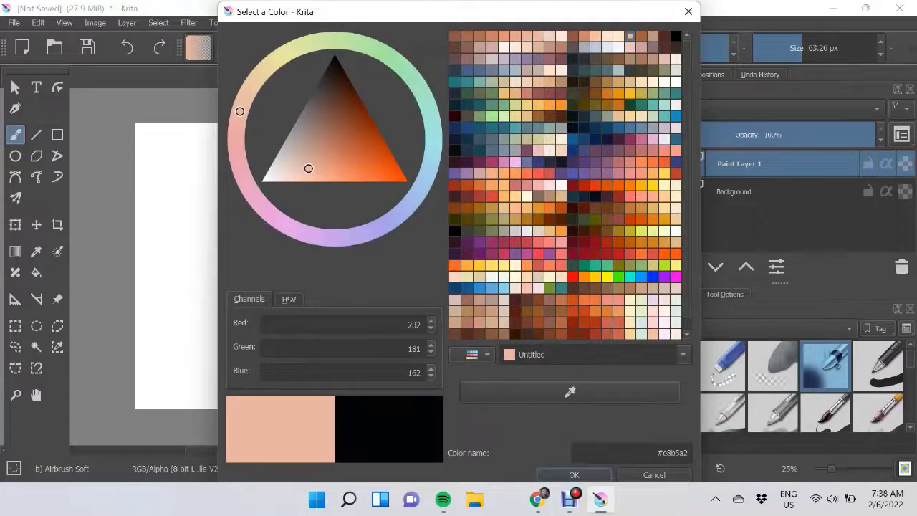
key(Return)
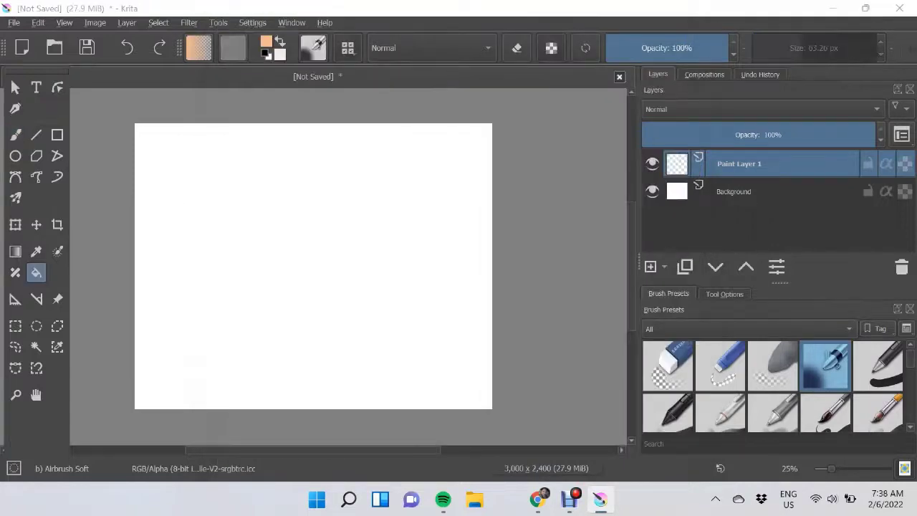
Fill Paint Layer 1 with peach and add a new empty paint layer above it.
key(shift+BackSpace)
key(Insert)
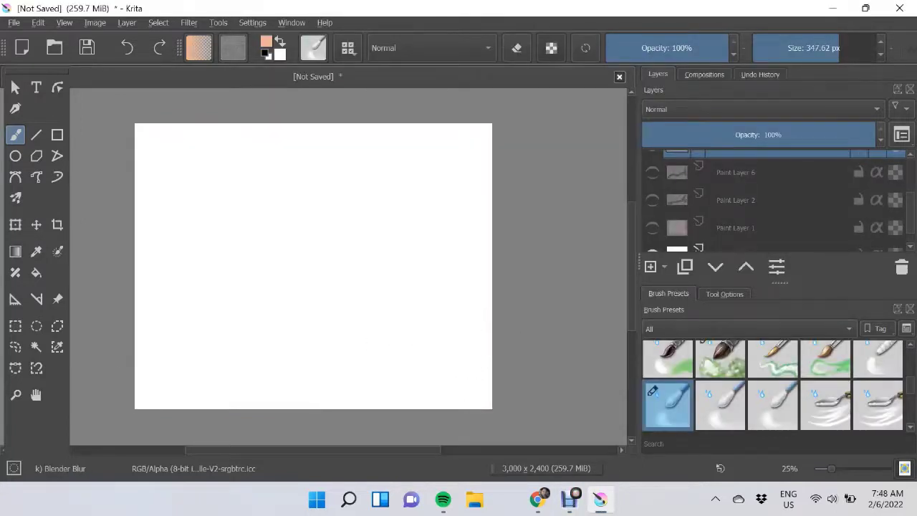
scroll(773, 387, down, 3)
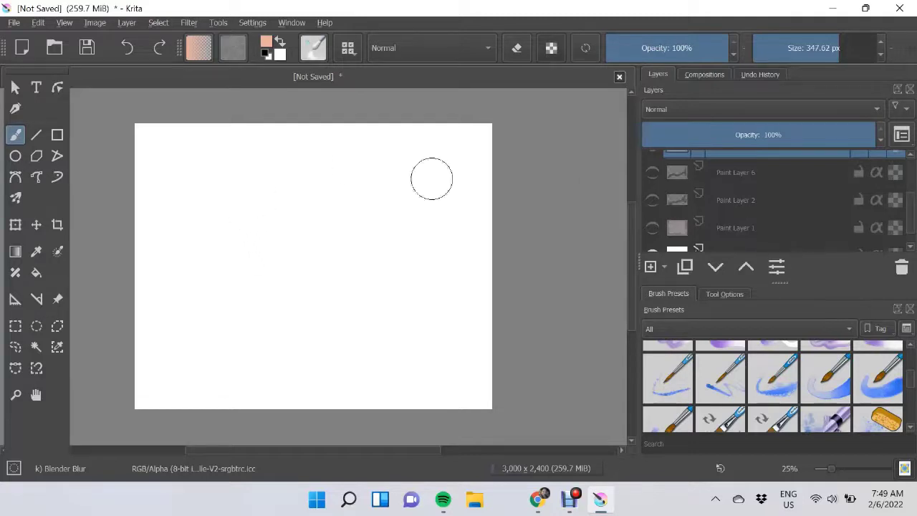
Set the foreground colour to a pinkish lavender.
scroll(774, 201, down, 1)
click(266, 42)
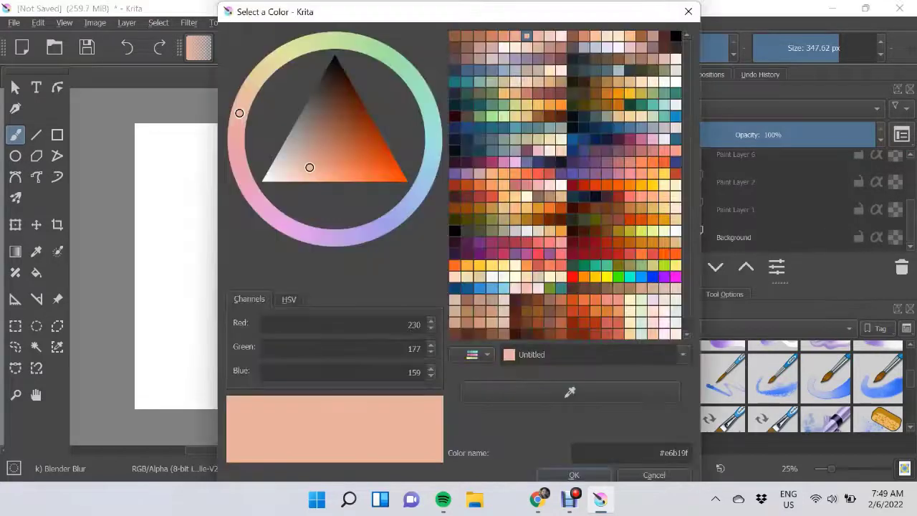
click(514, 59)
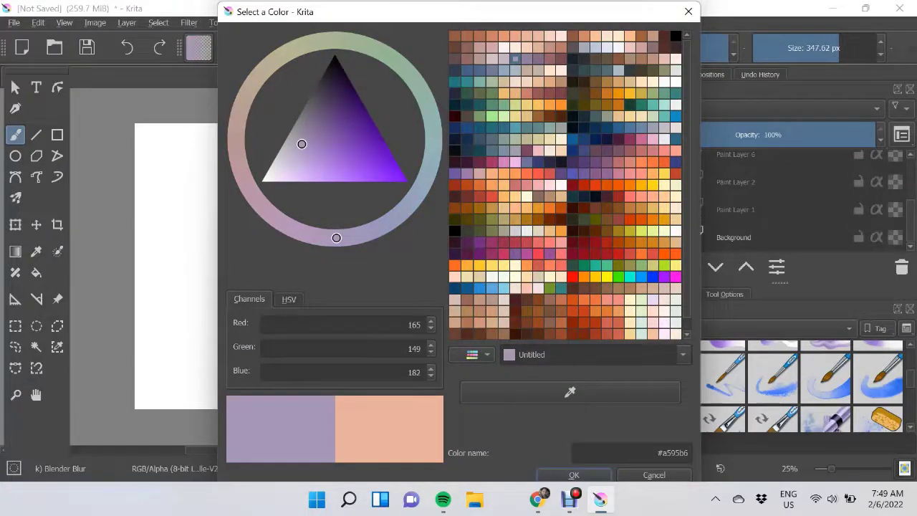
drag(336, 238, 269, 213)
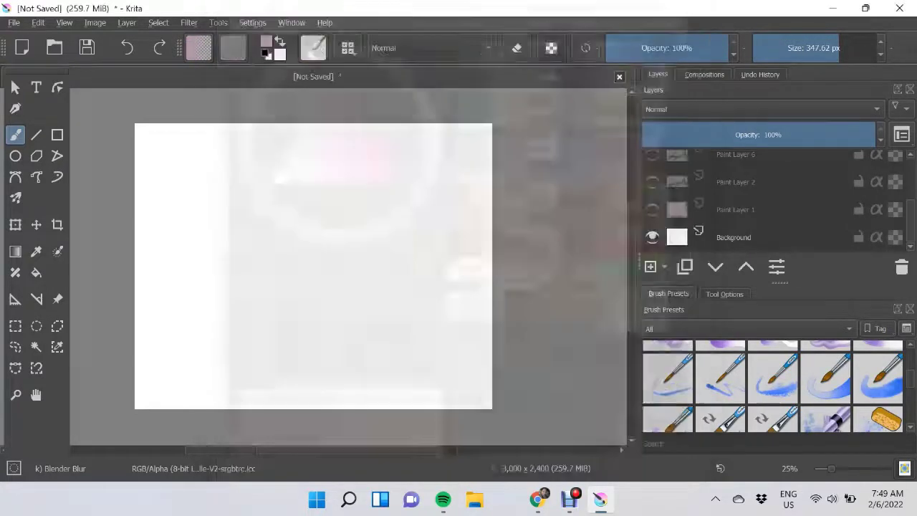
key(Return)
Switch to Airbrush Soft with a peach foreground colour.
click(825, 362)
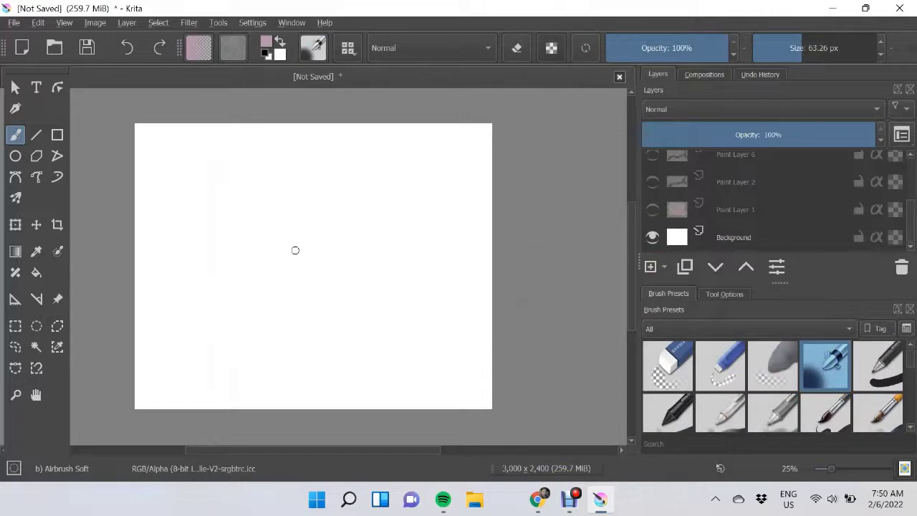
click(266, 42)
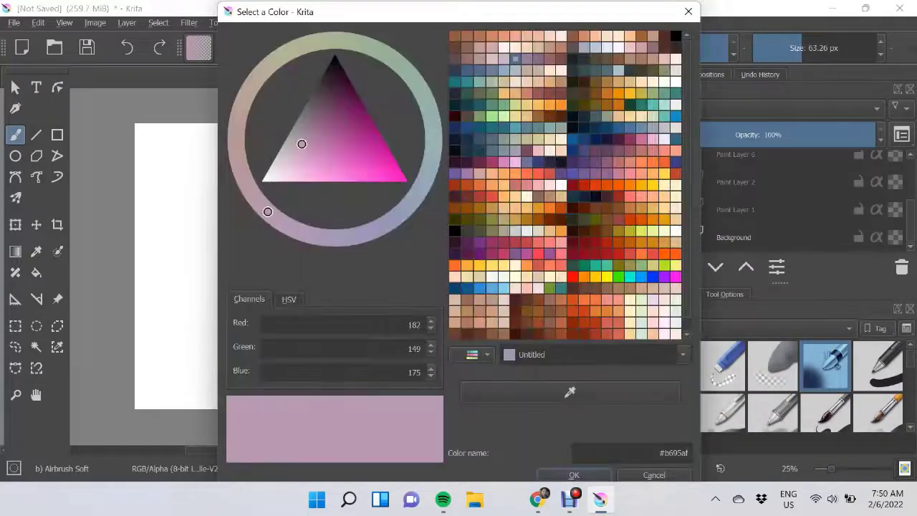
click(527, 35)
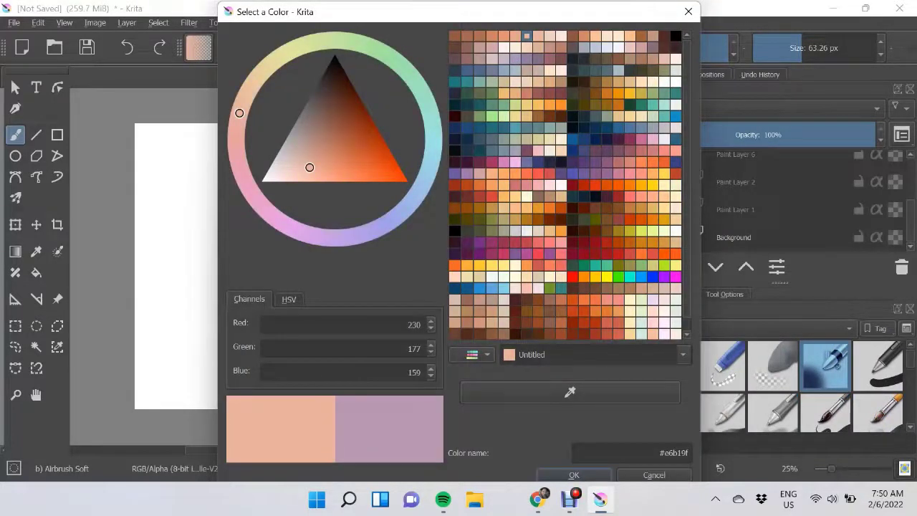
click(575, 475)
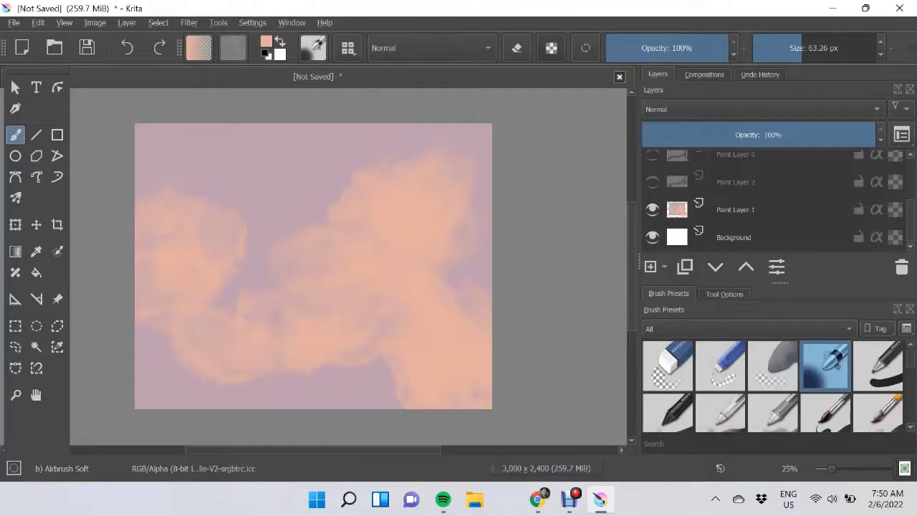
Scroll the Brush Presets docker down to the Texture Big preset.
scroll(313, 269, up, 1)
scroll(773, 385, down, 2)
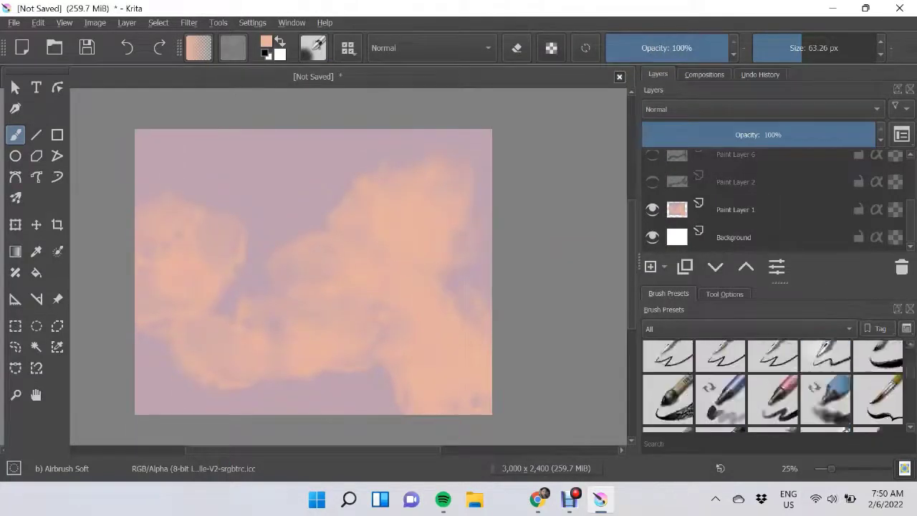
scroll(772, 385, down, 2)
scroll(772, 386, down, 2)
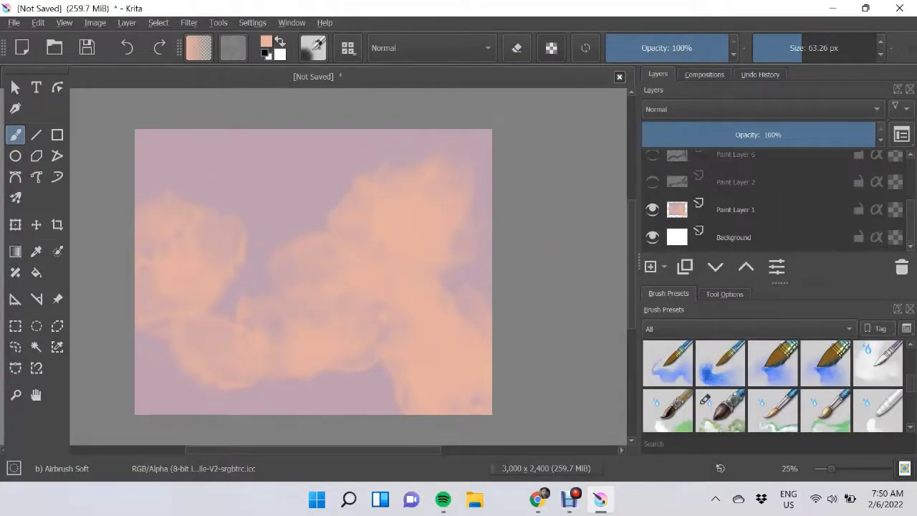
scroll(705, 399, down, 2)
scroll(704, 400, down, 2)
scroll(704, 399, down, 2)
scroll(705, 399, down, 2)
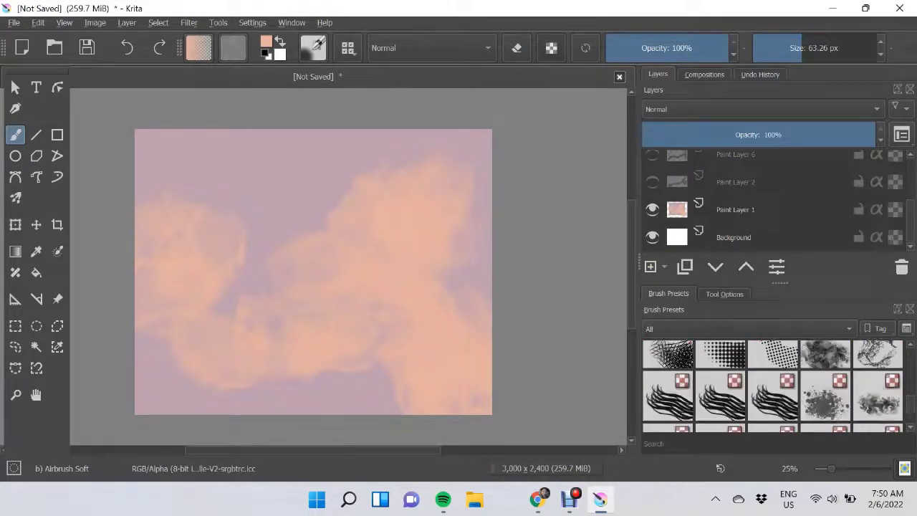
scroll(825, 389, up, 1)
Pick Texture Big, reset colours to black and white, and show Paint Layer 2.
click(825, 389)
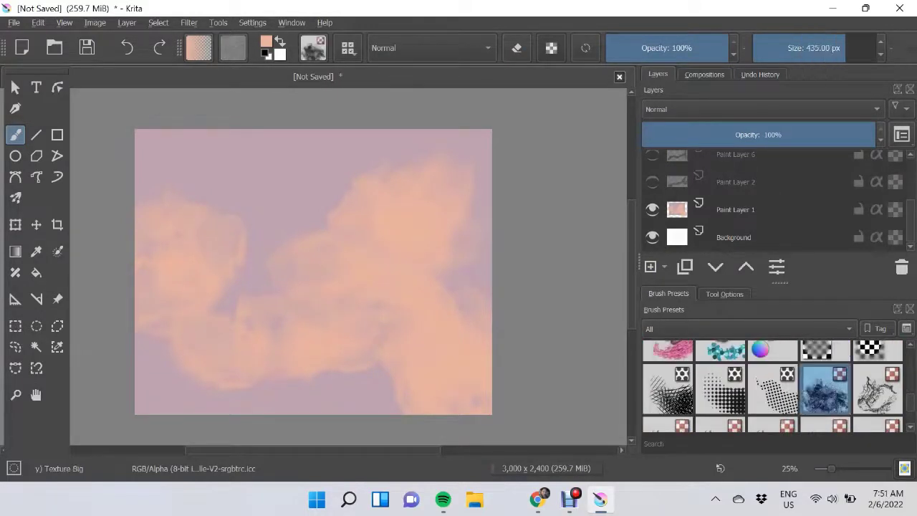
key(d)
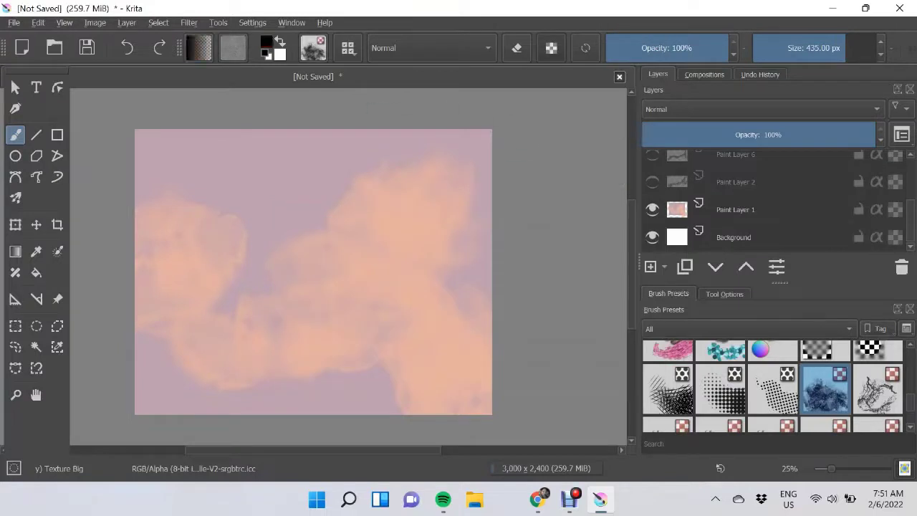
click(652, 181)
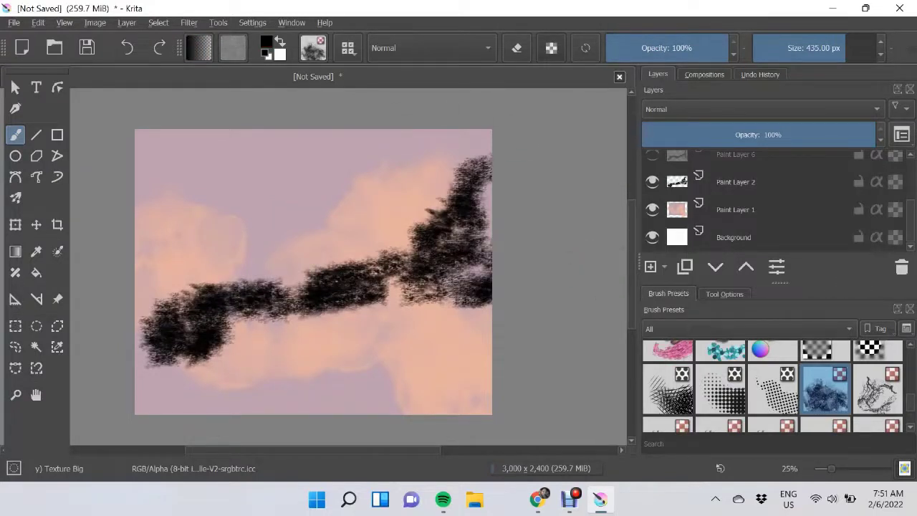
With RGBA 02 Thickpaint, paint thick black strokes along the band and right edge.
scroll(773, 387, up, 1)
scroll(773, 387, up, 2)
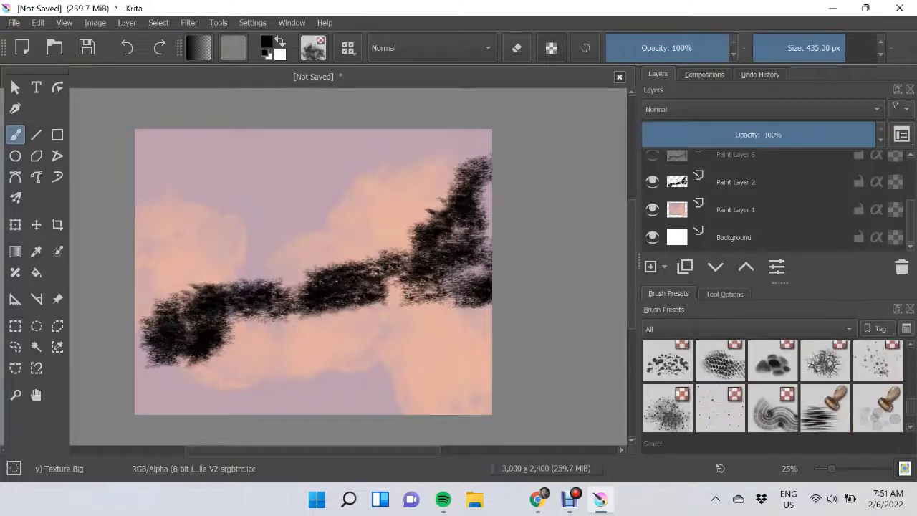
scroll(773, 387, up, 2)
scroll(772, 387, up, 2)
scroll(772, 387, up, 2)
scroll(773, 387, up, 2)
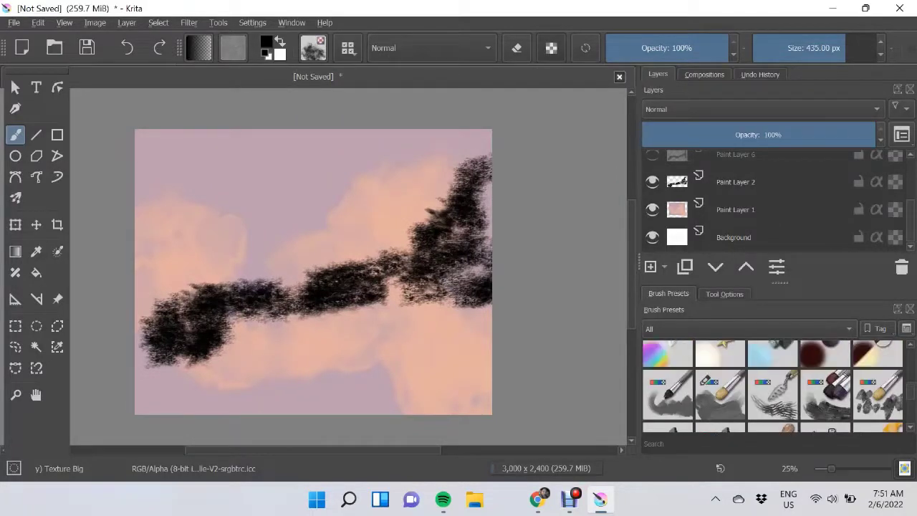
click(720, 394)
drag(136, 298, 473, 165)
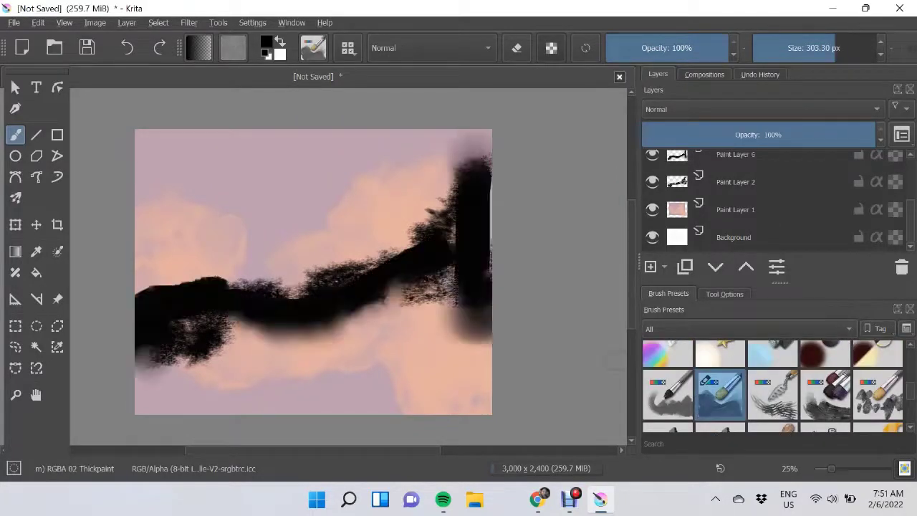
With Blender Blur, smear the left end and lower edge of the black band.
scroll(773, 387, down, 3)
click(668, 405)
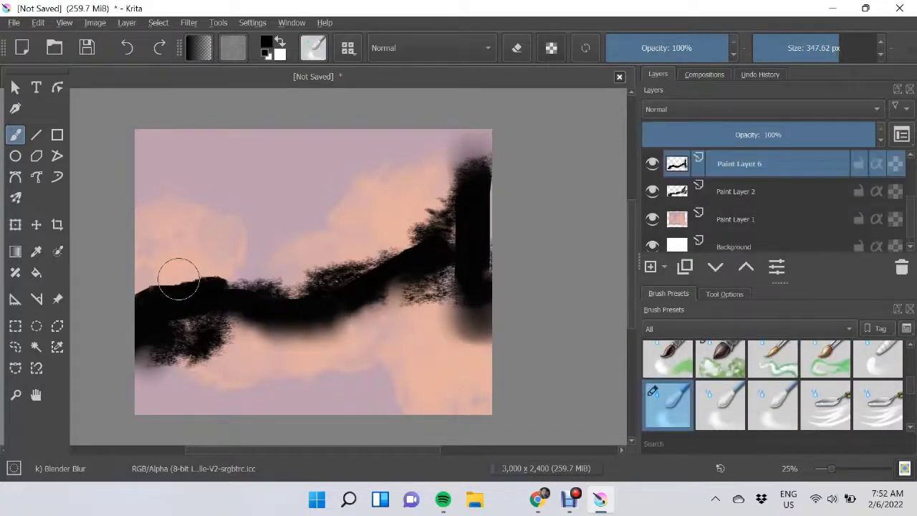
mouse_move(178, 272)
mouse_down()
mouse_move(211, 260)
mouse_move(203, 341)
mouse_move(251, 296)
mouse_move(406, 250)
mouse_move(458, 205)
mouse_move(450, 271)
mouse_move(486, 202)
mouse_up()
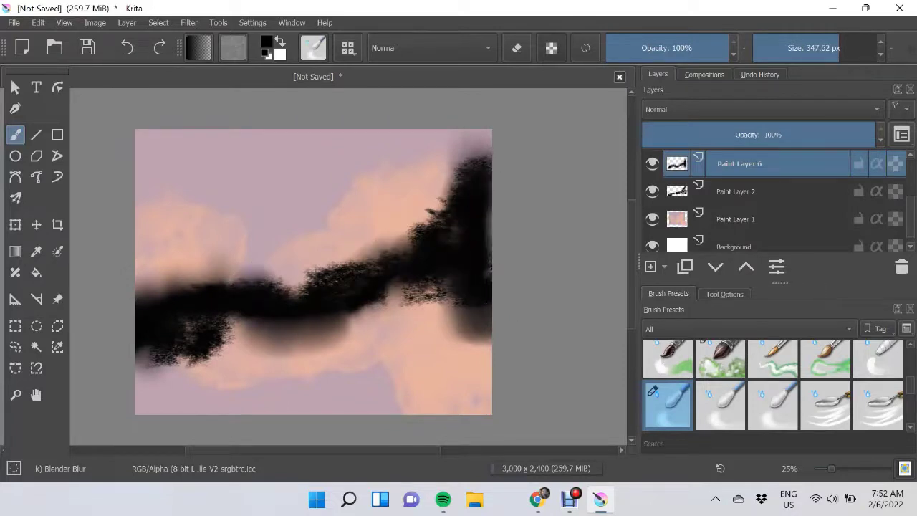
mouse_move(363, 317)
mouse_down()
mouse_move(242, 337)
mouse_move(324, 330)
mouse_up()
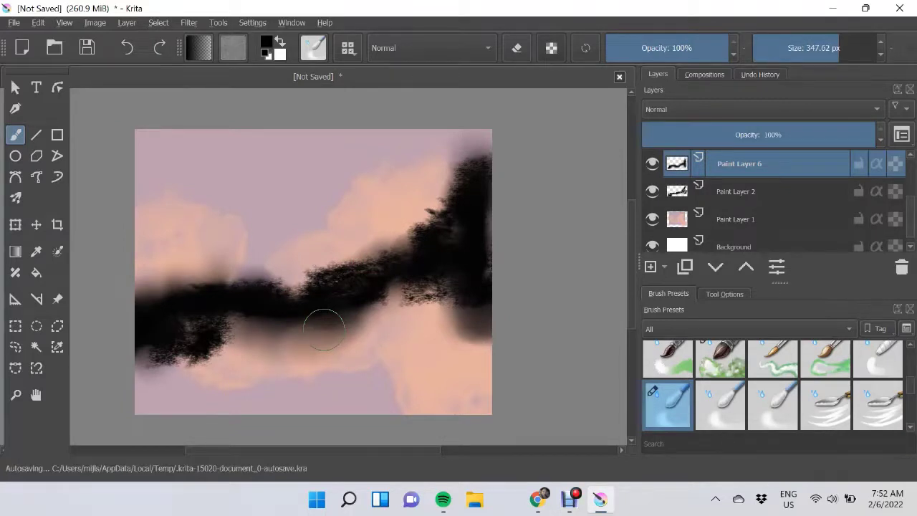
Soften the textured black strokes on Paint Layer 2, then add a new layer above Paint Layer 6.
key(Page_Down)
mouse_move(218, 337)
mouse_down()
mouse_move(201, 319)
mouse_move(215, 287)
mouse_move(154, 282)
mouse_move(395, 239)
mouse_move(435, 139)
mouse_move(406, 311)
mouse_move(466, 301)
mouse_up()
key(Page_Up)
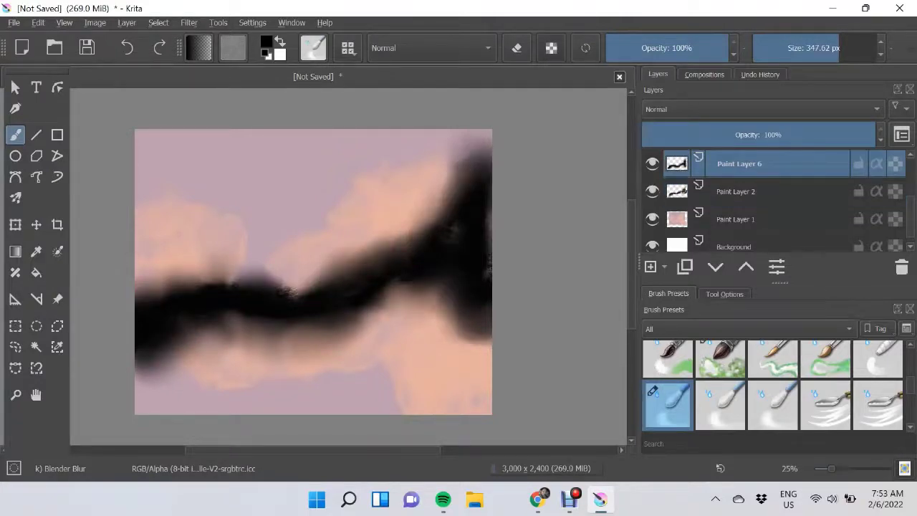
key(Insert)
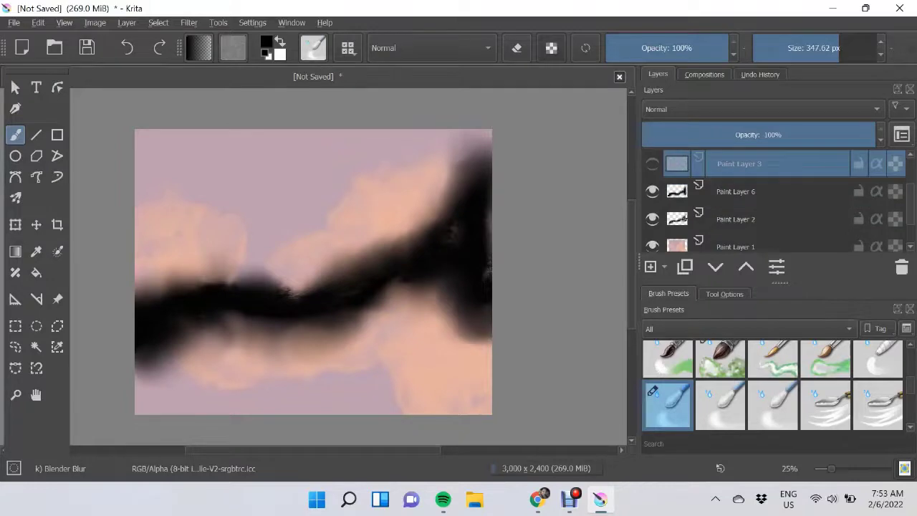
Choose the Watercolor Texture brush and set a pink paint colour.
click(719, 359)
click(266, 43)
click(630, 196)
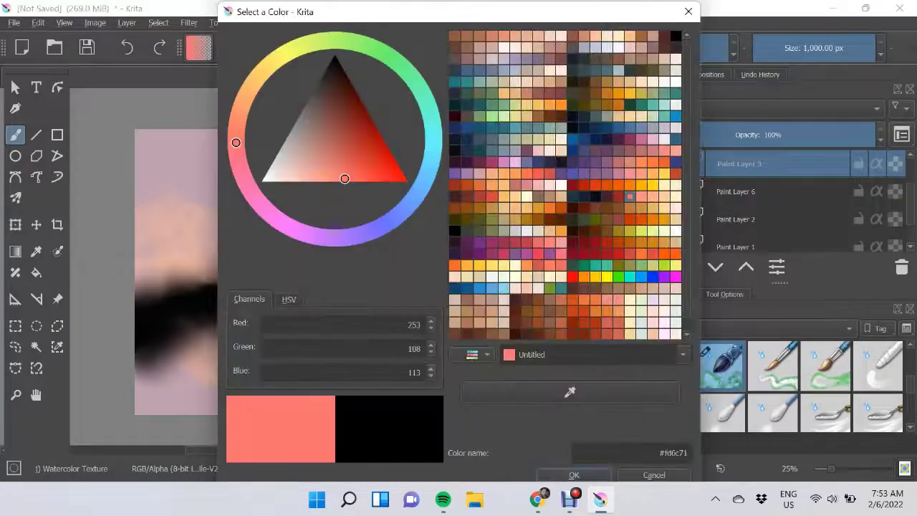
drag(236, 142, 256, 199)
click(574, 476)
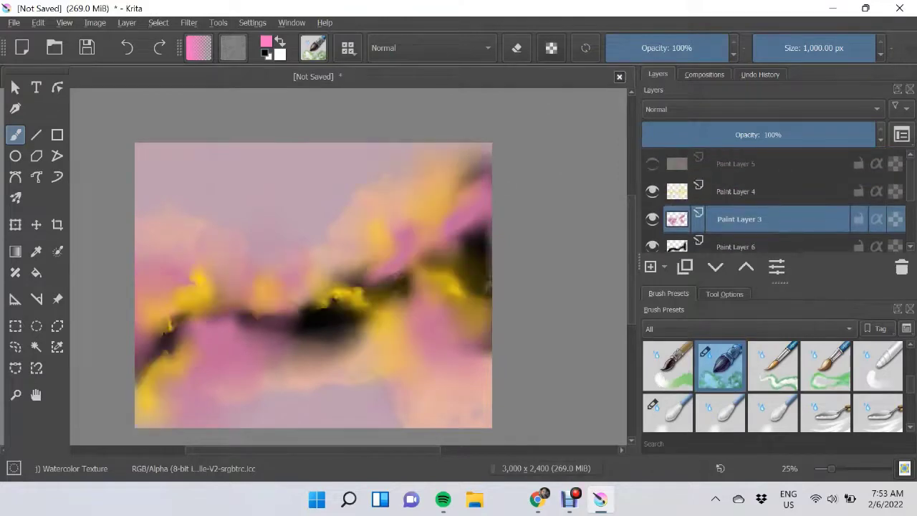
Switch the paint colour to yellow, toggling Paint Layer 4's visibility off and on.
click(652, 191)
click(265, 41)
drag(253, 199, 268, 65)
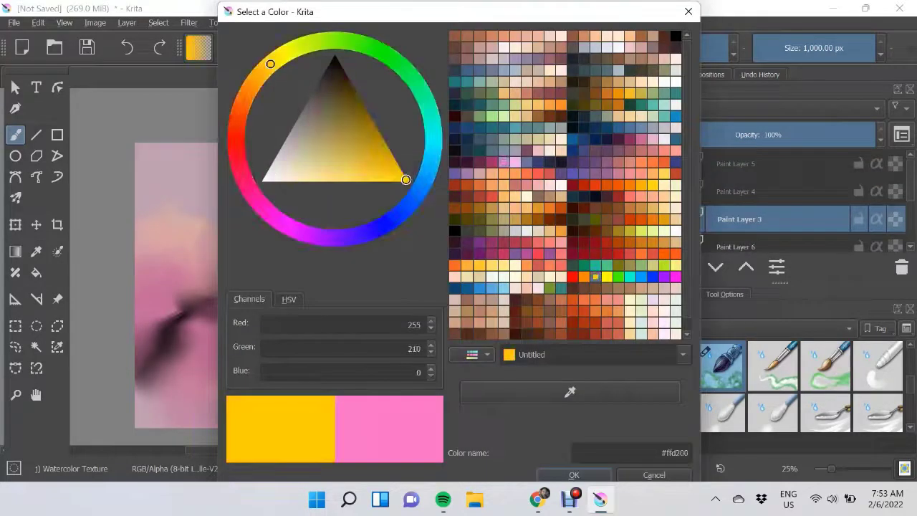
click(578, 475)
click(653, 192)
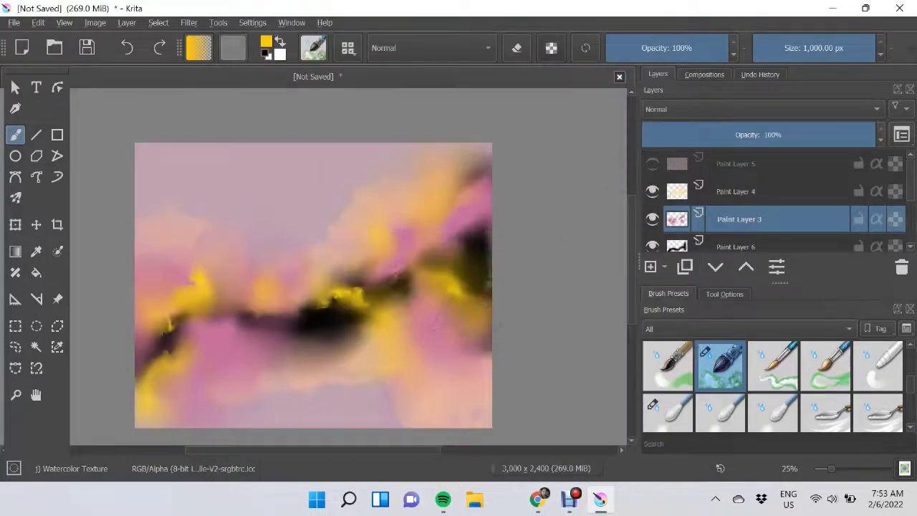
On Paint Layer 5, pick a light red and paint red watercolour strokes across the band.
click(738, 191)
click(653, 163)
click(739, 164)
click(266, 41)
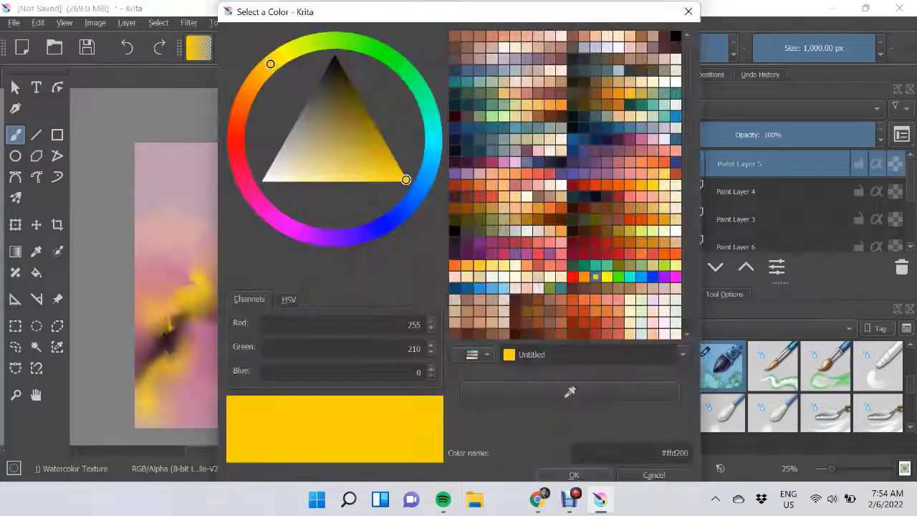
mouse_move(268, 65)
mouse_down()
mouse_move(244, 99)
mouse_move(244, 175)
mouse_move(237, 152)
mouse_up()
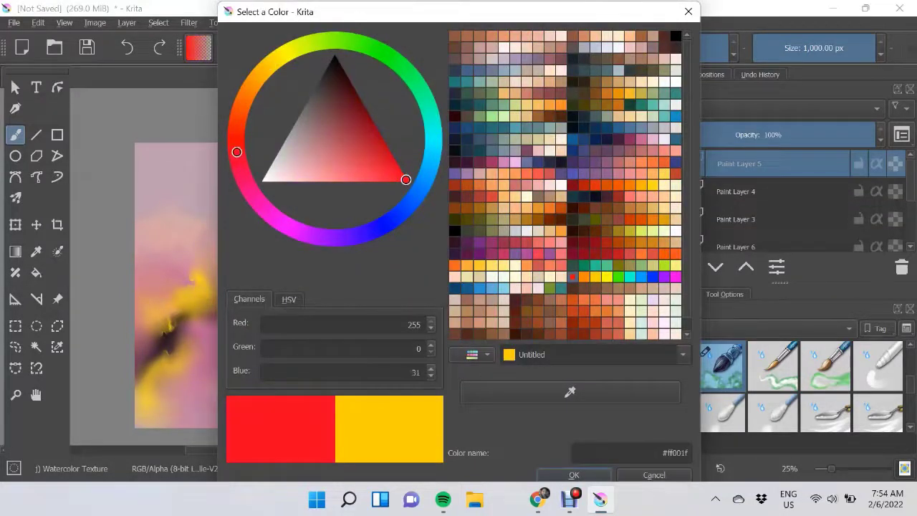
click(358, 169)
click(574, 475)
drag(272, 322, 466, 344)
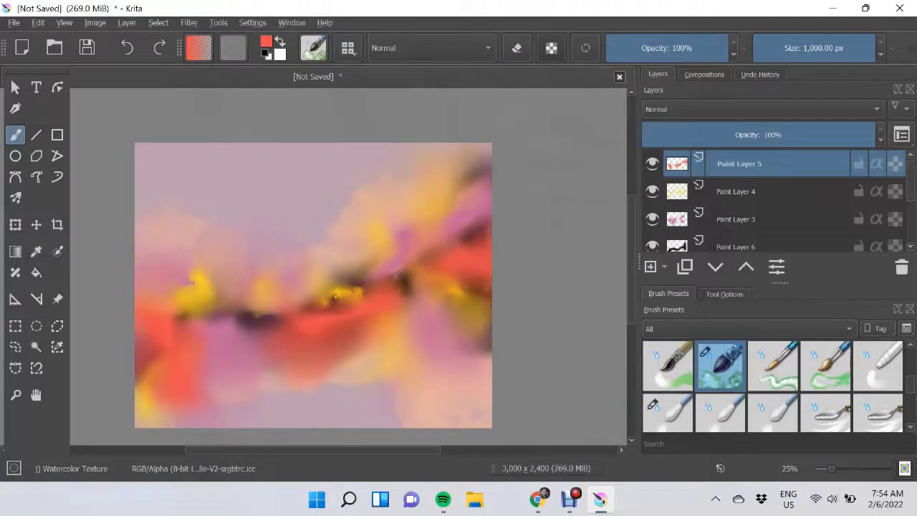
Switch to Blender Blur and blend the lower-left colours on Paint Layer 3.
click(668, 414)
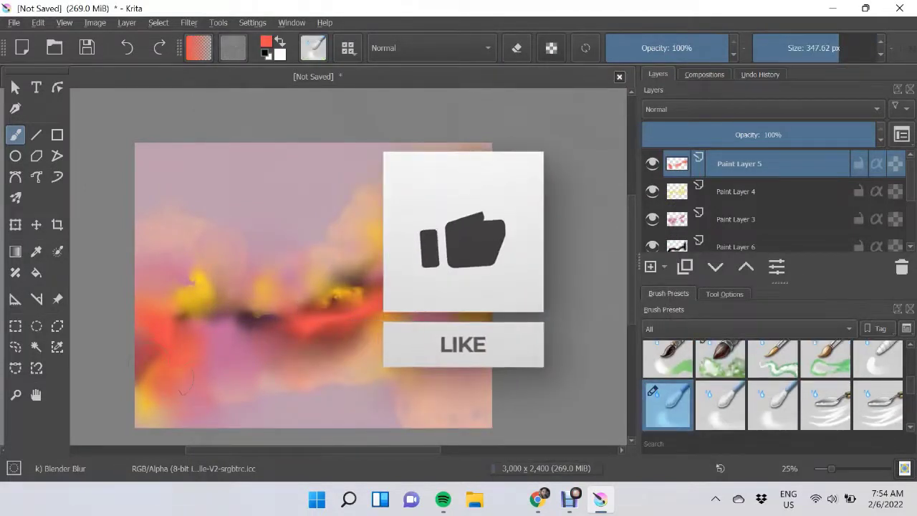
key(Page_Down)
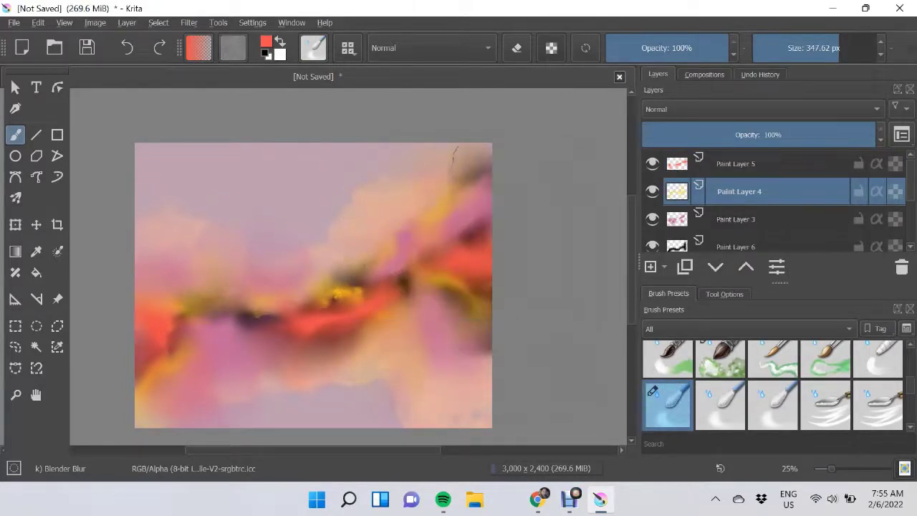
key(Page_Down)
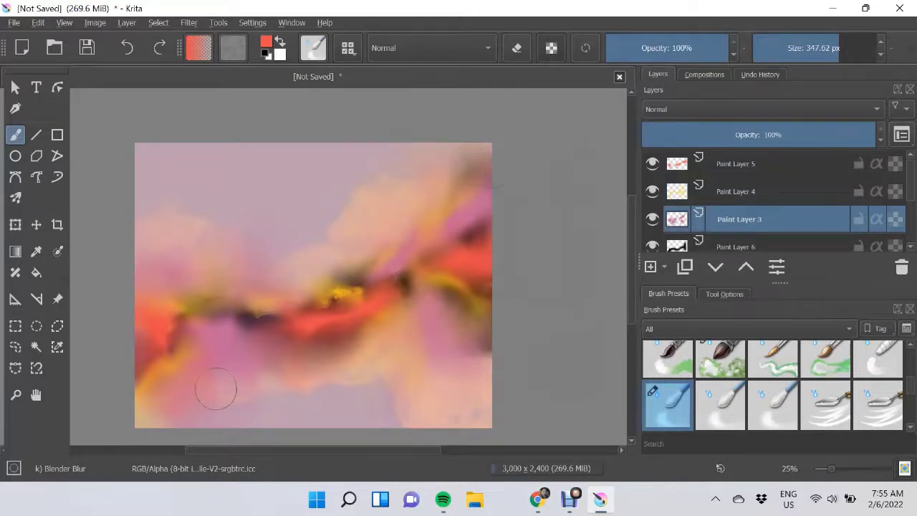
drag(256, 348, 218, 342)
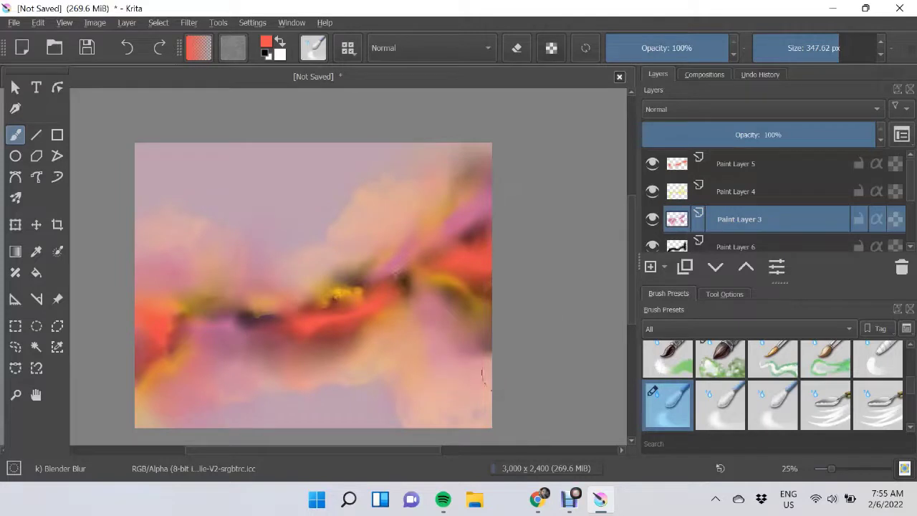
Enlarge the brush to about 491 px on Paint Layer 1, then select Paint Layer 5.
key(Page_Down)
key(Page_Down)
key(Page_Down)
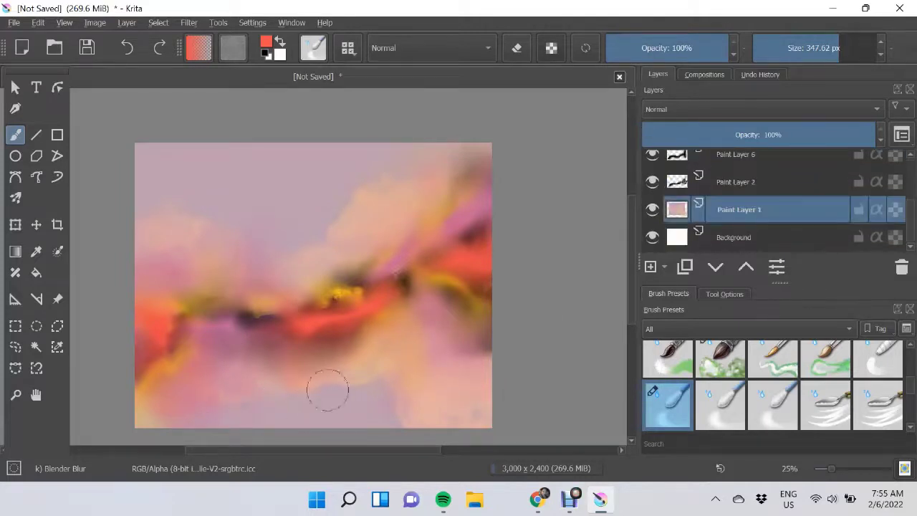
key(bracketright)
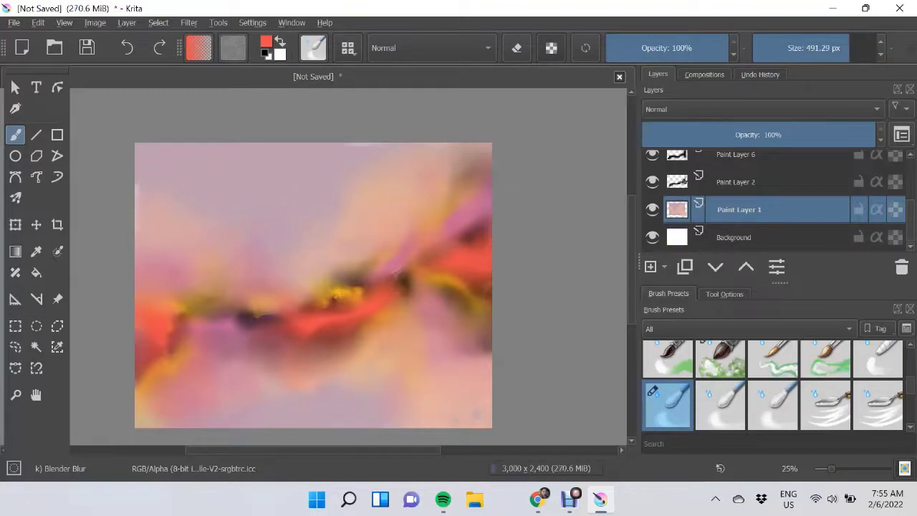
scroll(774, 200, up, 1)
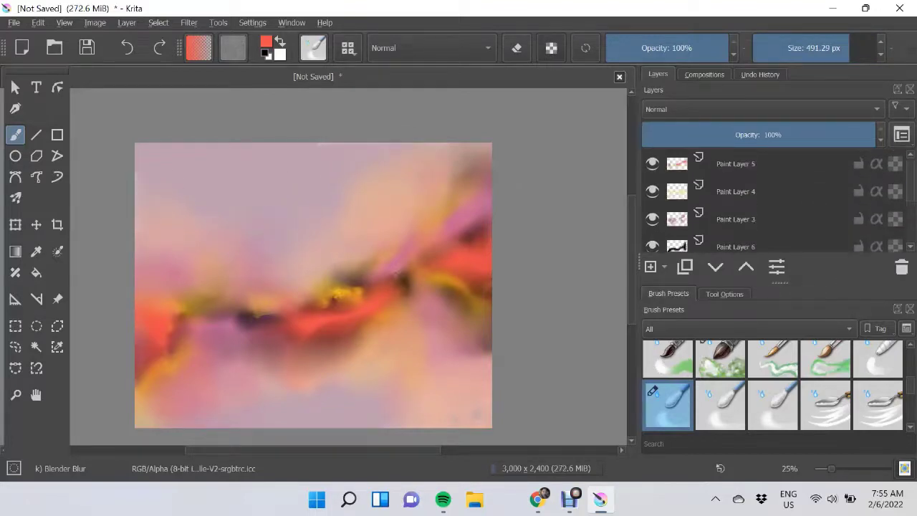
key(Page_Up)
key(Page_Up)
key(Page_Up)
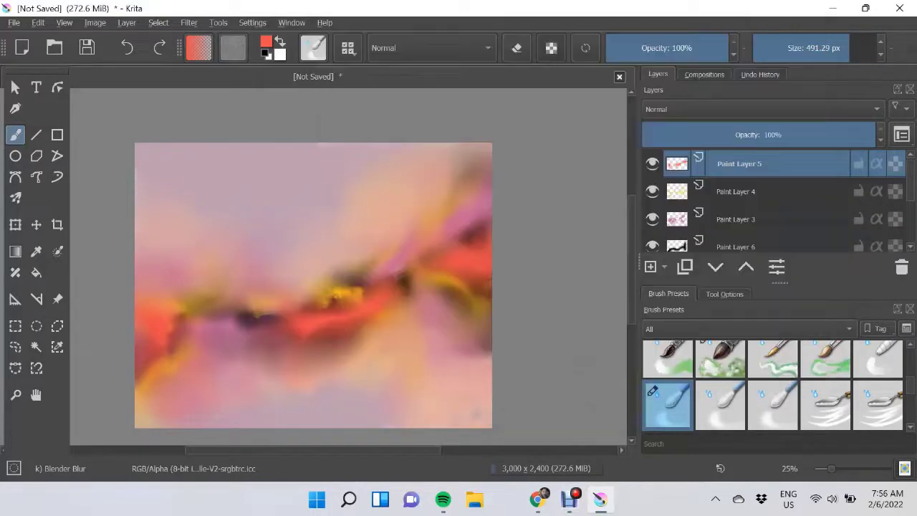
Paint cyan Watercolor Texture patches at middle right, left, centre and top right.
click(266, 42)
click(434, 139)
key(Return)
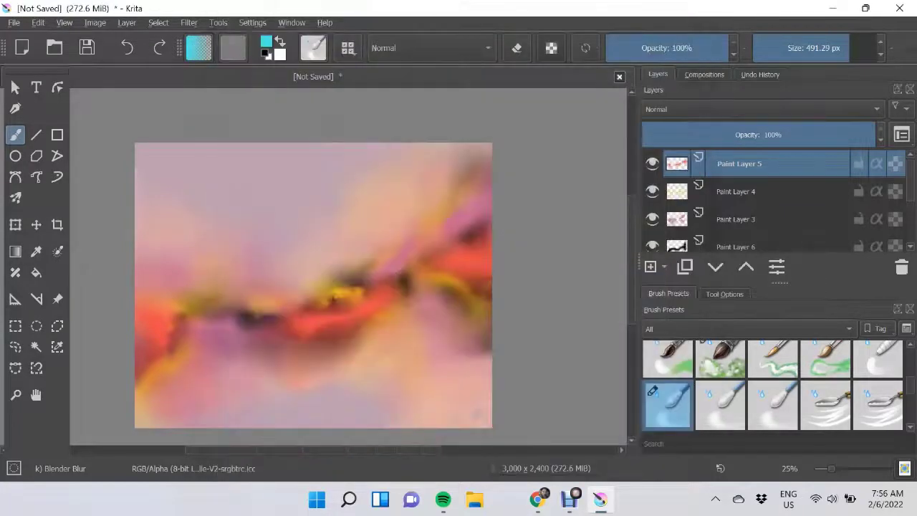
click(721, 366)
drag(380, 262, 412, 294)
drag(201, 316, 150, 330)
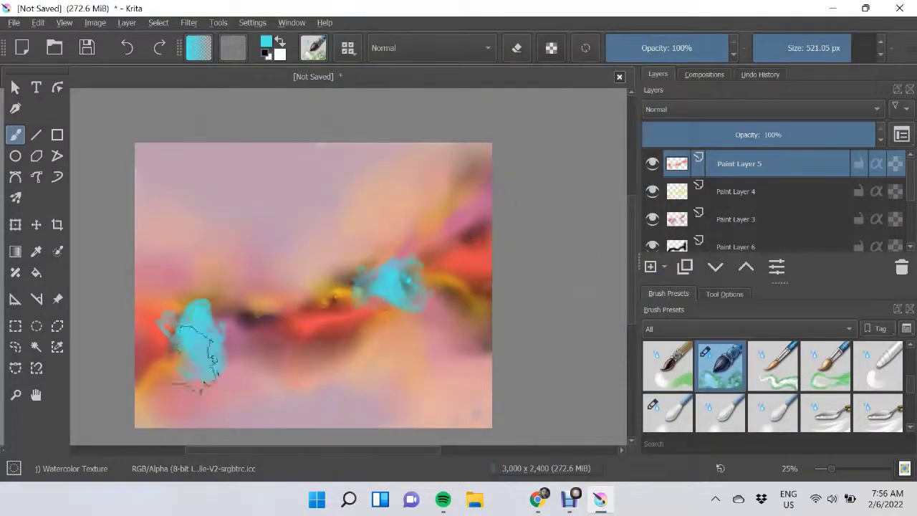
drag(319, 304, 294, 348)
drag(480, 190, 470, 265)
Blur the cyan patches into the surrounding clouds with Blender Blur.
click(668, 409)
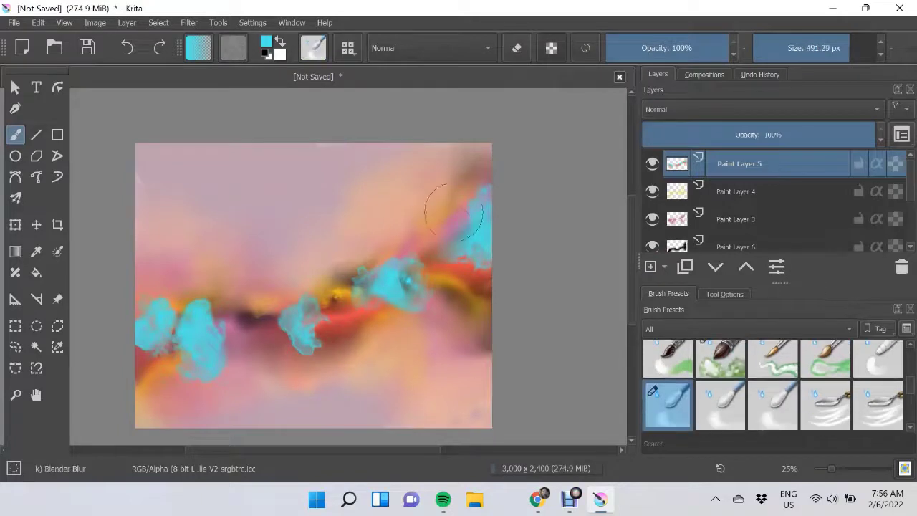
drag(441, 204, 477, 247)
mouse_move(416, 283)
mouse_down()
mouse_move(387, 298)
mouse_move(359, 279)
mouse_up()
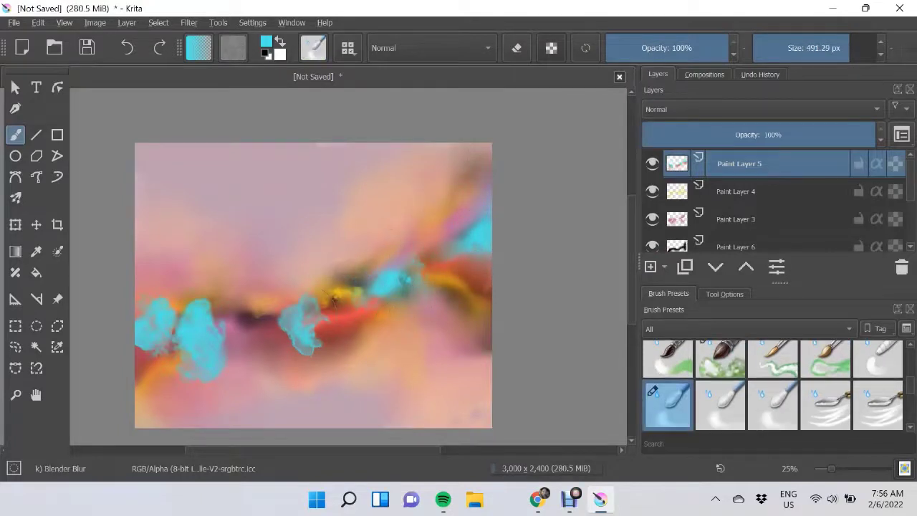
drag(302, 326, 316, 344)
drag(215, 303, 190, 323)
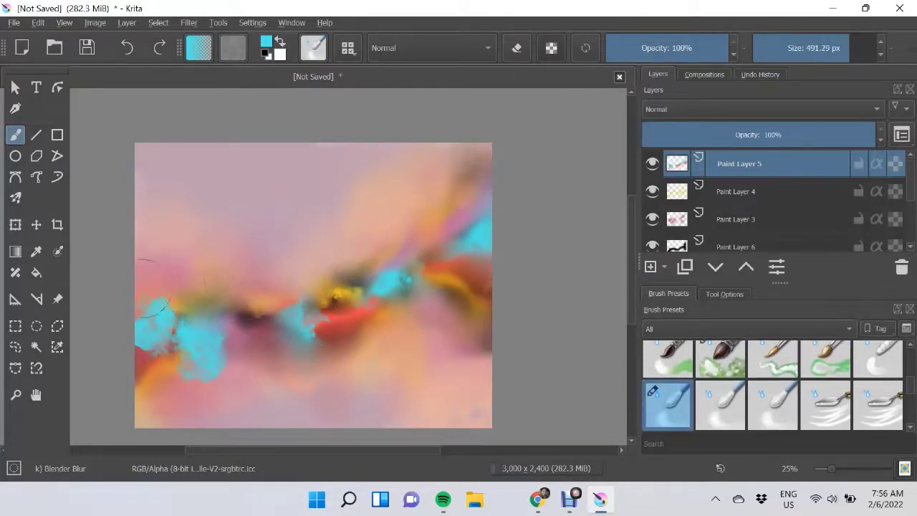
drag(175, 420, 208, 370)
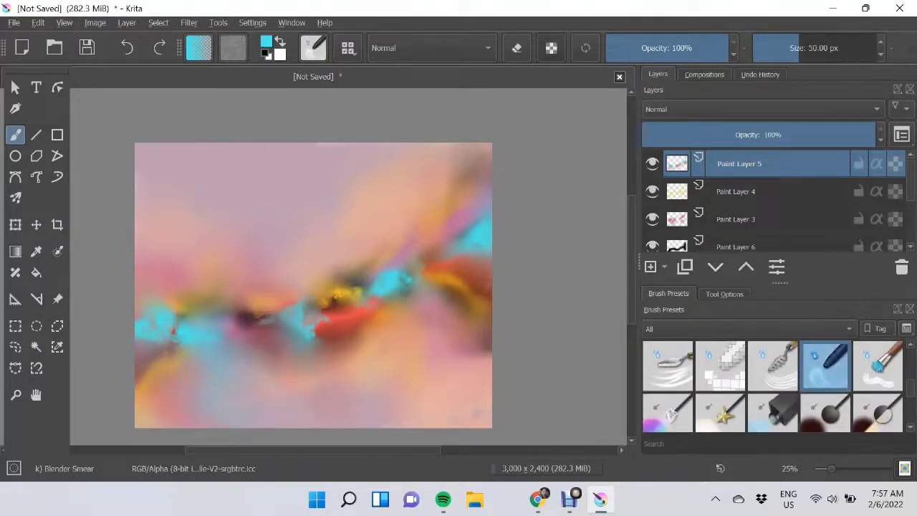
Smear the cyan, red and yellow paint below centre, near the left edge and up the right edge.
drag(247, 319, 293, 320)
mouse_move(168, 306)
mouse_down()
mouse_move(147, 351)
mouse_move(215, 369)
mouse_up()
drag(172, 337, 154, 355)
drag(161, 319, 159, 348)
mouse_move(371, 267)
mouse_down()
mouse_move(380, 312)
mouse_move(347, 319)
mouse_move(414, 248)
mouse_up()
drag(478, 251, 484, 188)
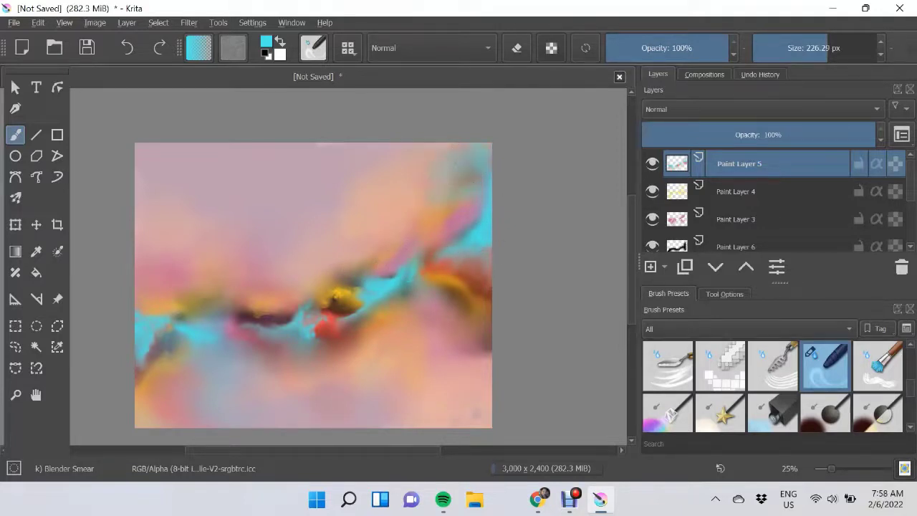
Add a new paint layer and set the foreground colour to muted purple #5d4581.
key(Insert)
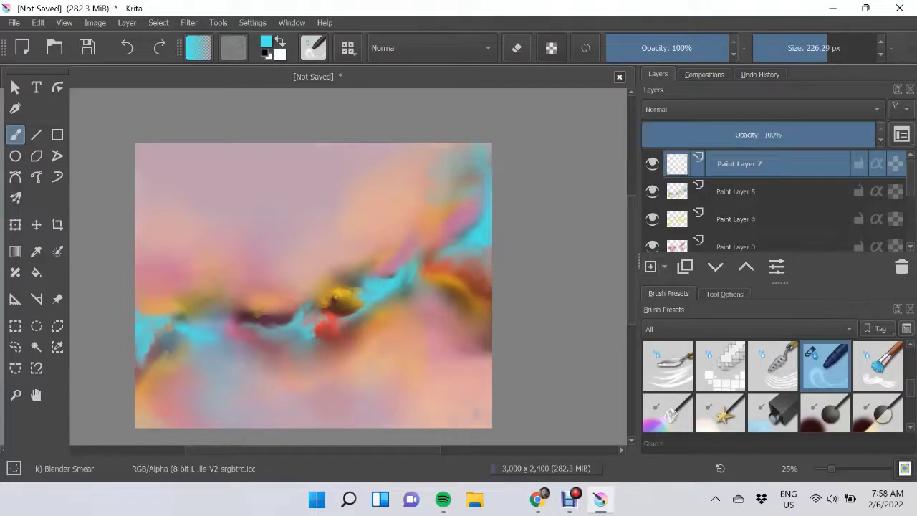
click(278, 53)
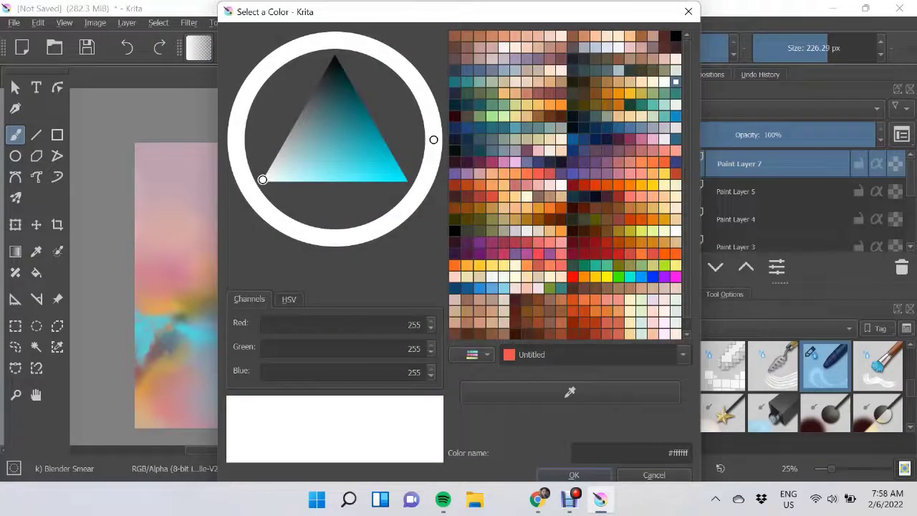
drag(433, 139, 345, 237)
click(331, 118)
click(574, 475)
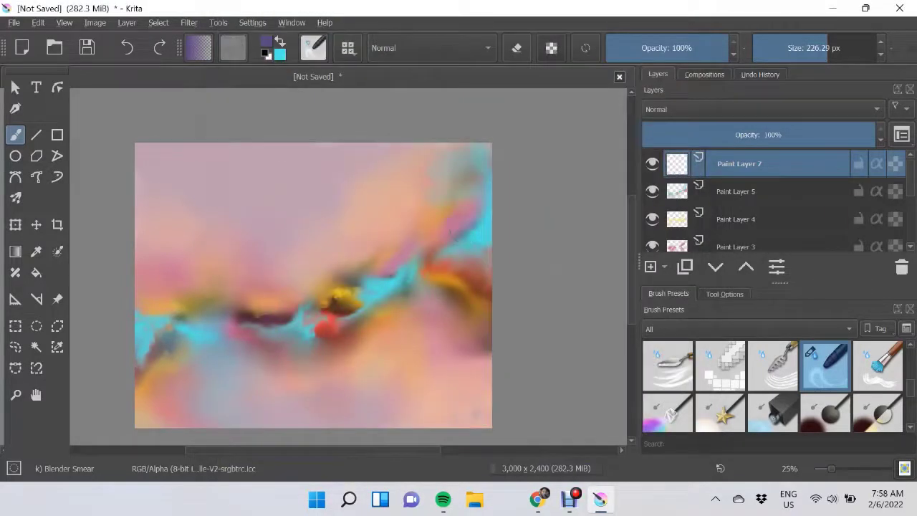
Use a large Watercolor Texture brush to paint purple over the upper-right cyan streak and lower left.
scroll(746, 387, down, 2)
click(720, 397)
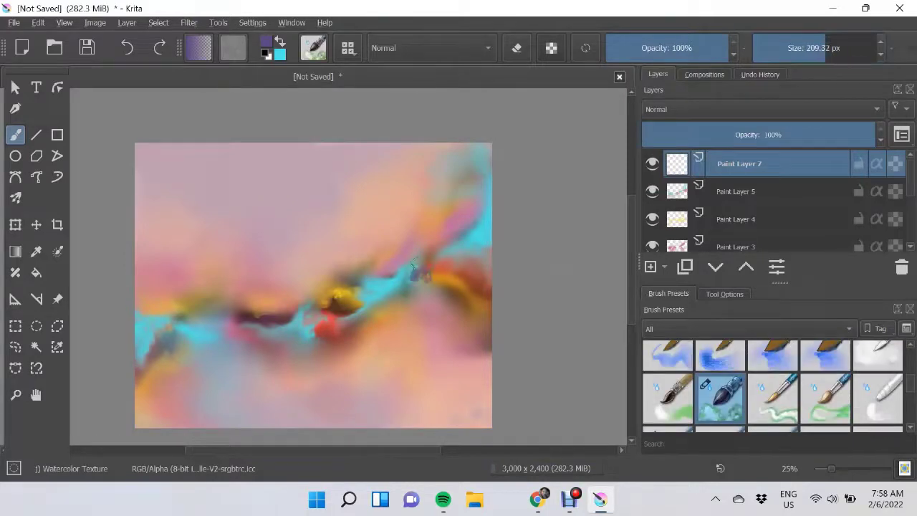
drag(422, 270, 432, 195)
key(bracketright)
key(bracketright)
key(bracketright)
drag(208, 323, 236, 390)
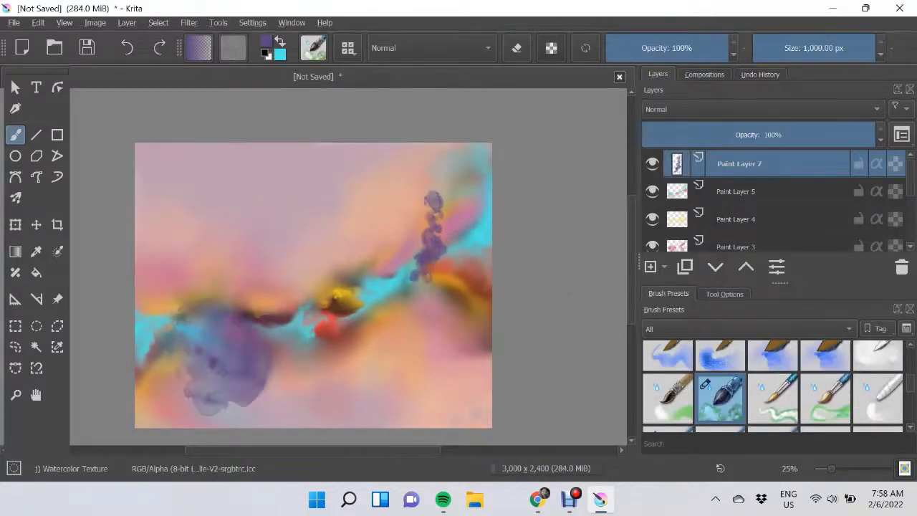
drag(430, 201, 459, 272)
Soften the lower-left and upper-right purple blots with the Blender Blur brush.
scroll(745, 387, down, 2)
click(668, 366)
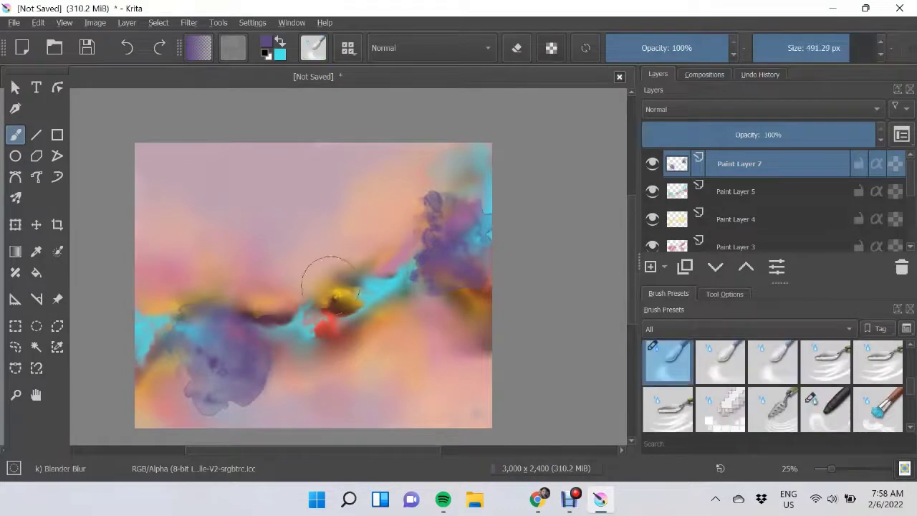
mouse_move(287, 358)
mouse_down()
mouse_move(266, 374)
mouse_move(153, 408)
mouse_up()
drag(398, 218, 440, 174)
Smear the lower-left purple band leftward with Blender Smear, then add Paint Layer 8.
key(slash)
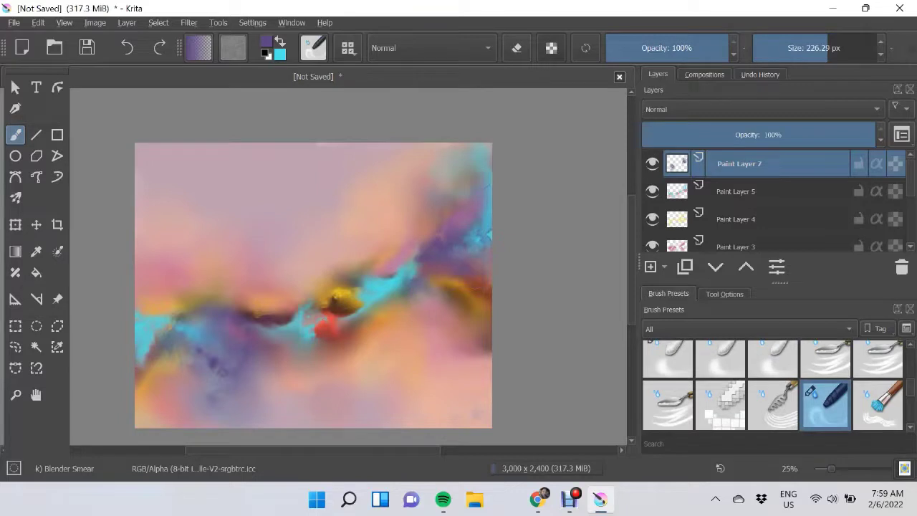
drag(219, 316, 168, 304)
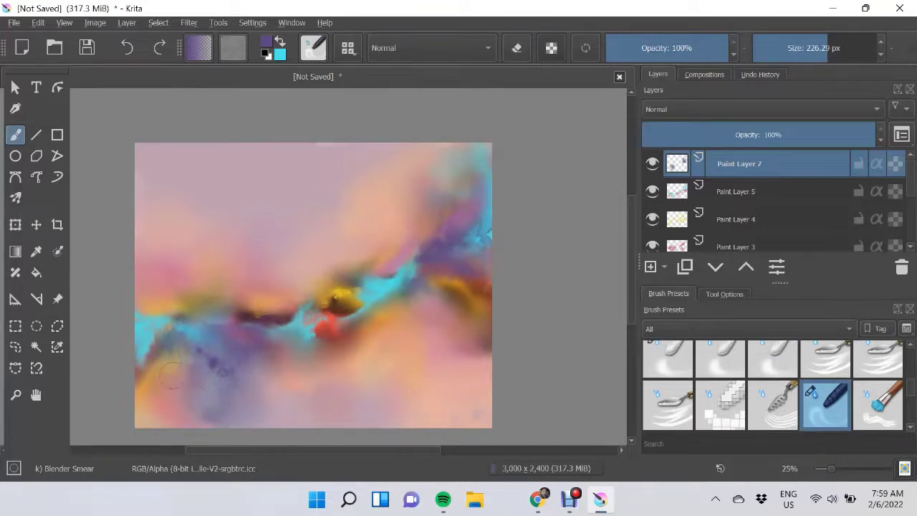
key(slash)
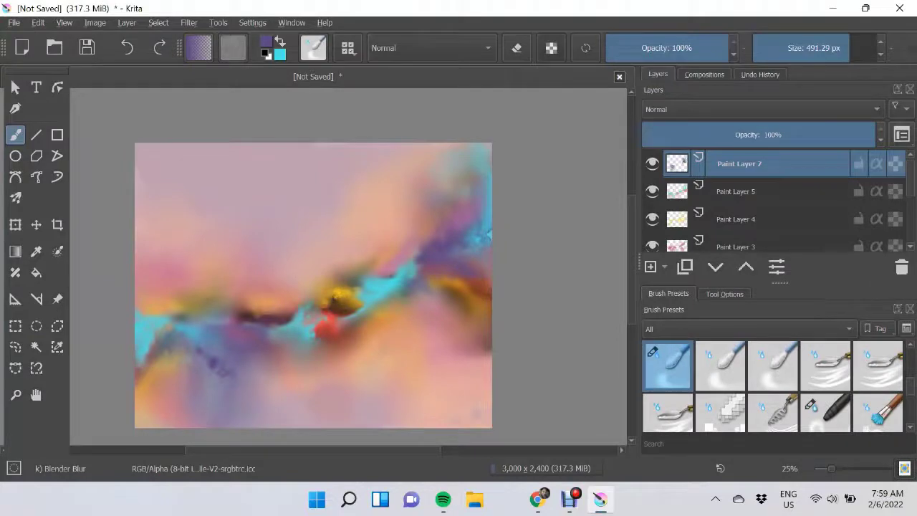
key(Insert)
Start from the Texture Noise brush preset in the brush settings editor.
scroll(773, 387, down, 5)
scroll(773, 387, down, 5)
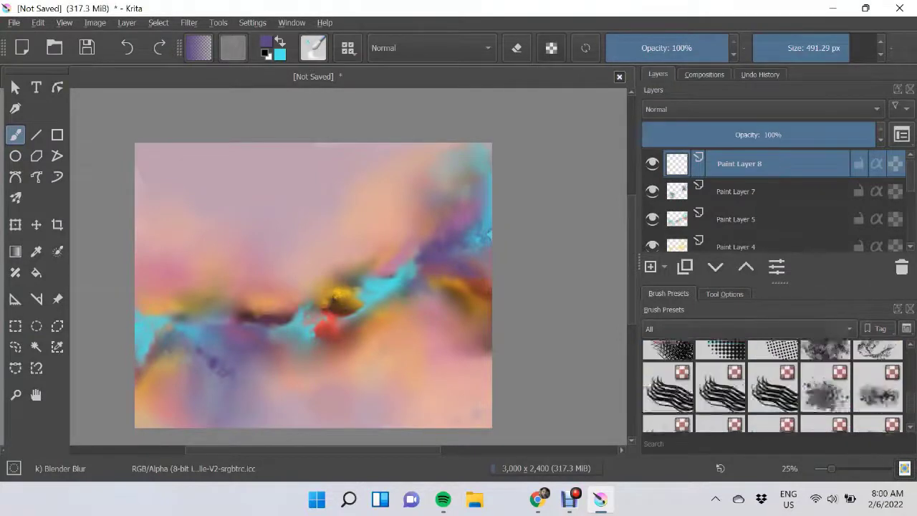
scroll(773, 387, down, 5)
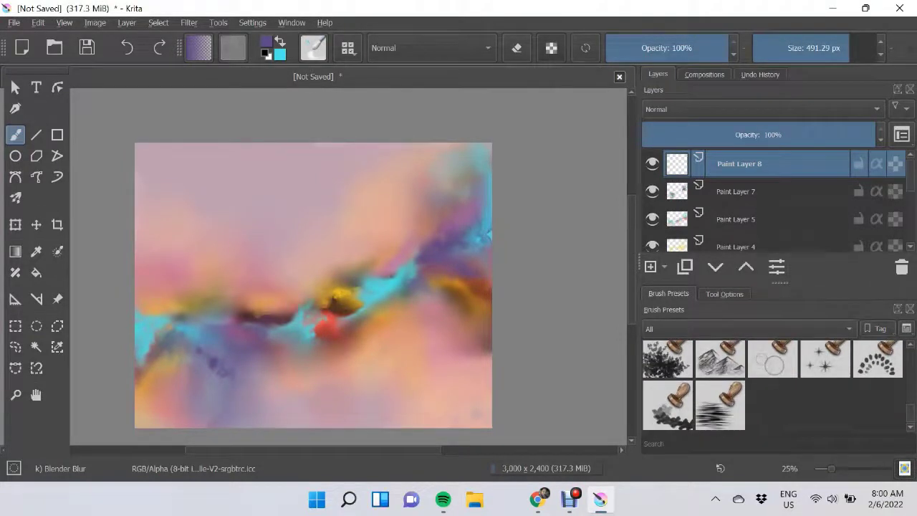
scroll(772, 387, up, 3)
scroll(773, 387, up, 3)
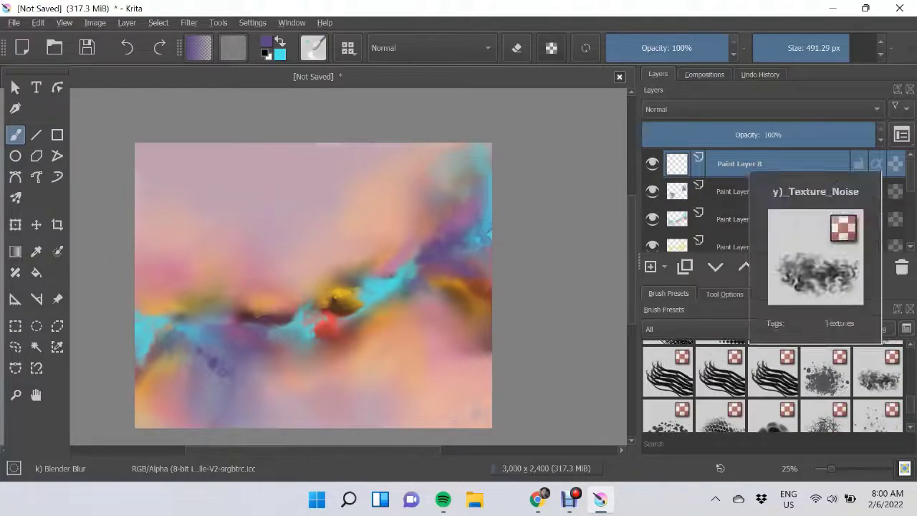
click(825, 369)
key(F5)
Give the brush a treble clef tip and save it as new preset 'music 1'.
scroll(351, 276, up, 3)
scroll(351, 275, up, 3)
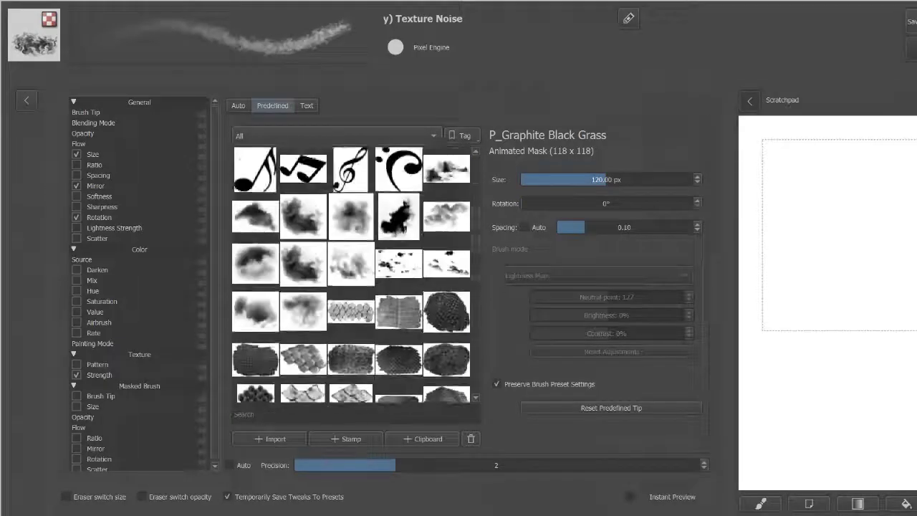
scroll(351, 276, up, 3)
click(350, 200)
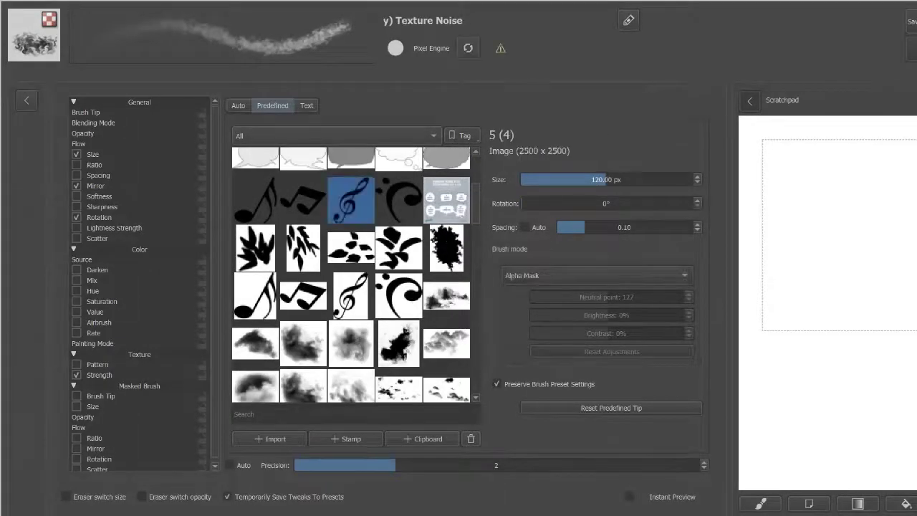
click(351, 295)
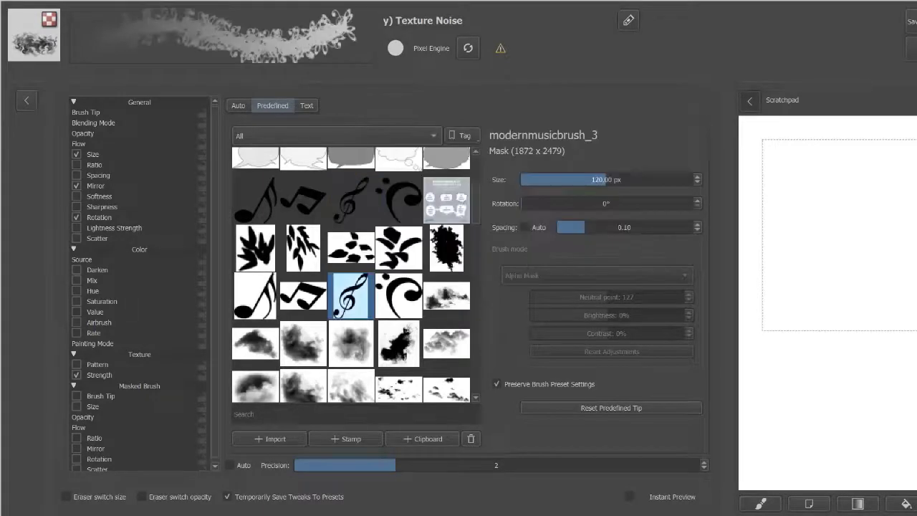
click(350, 200)
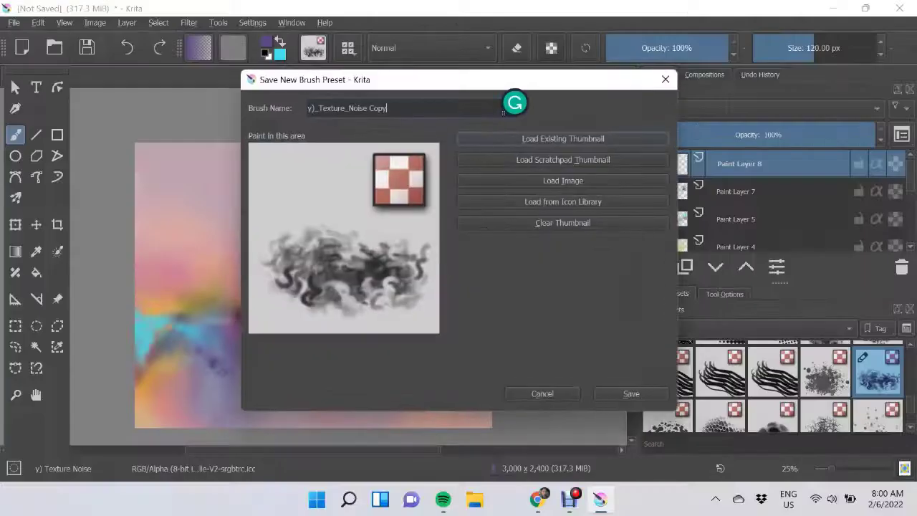
key(ctrl+a)
text(m)
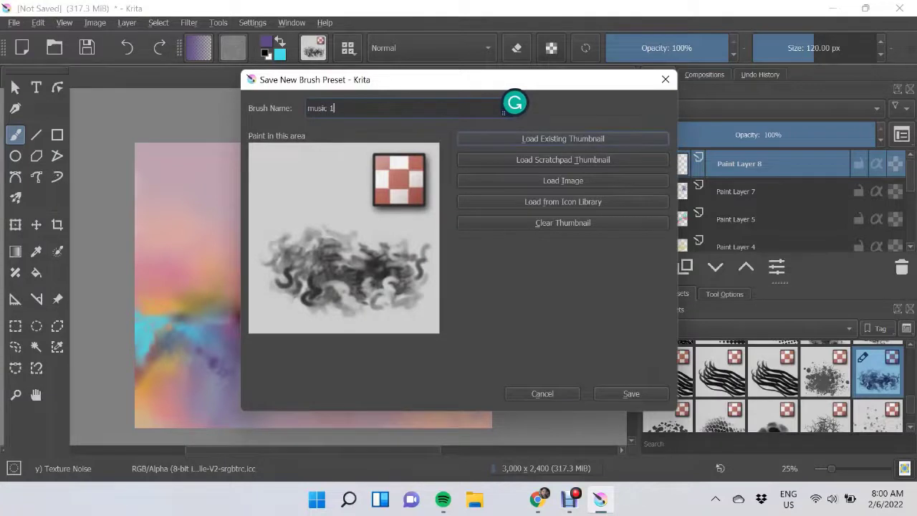
click(632, 394)
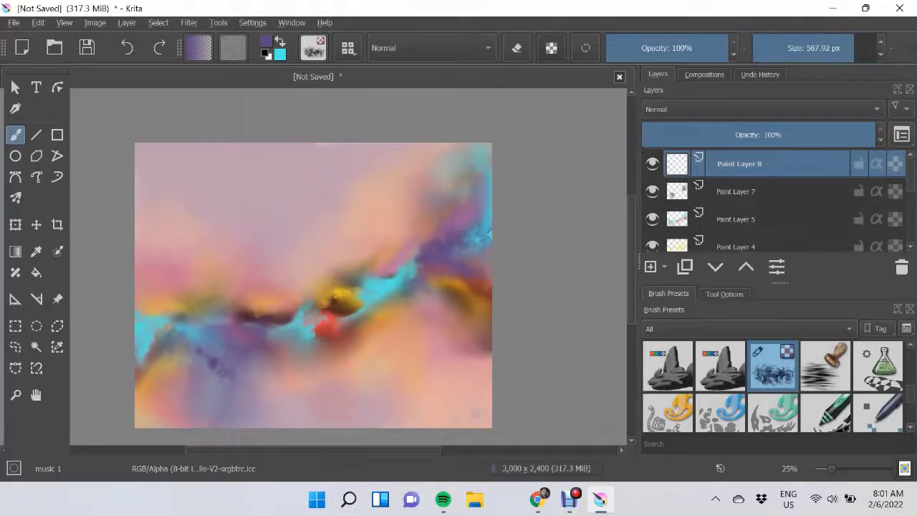
Move Paint Layer 8 lower, stamp a clef on Paint Layer 1, then undo it.
drag(746, 163, 735, 241)
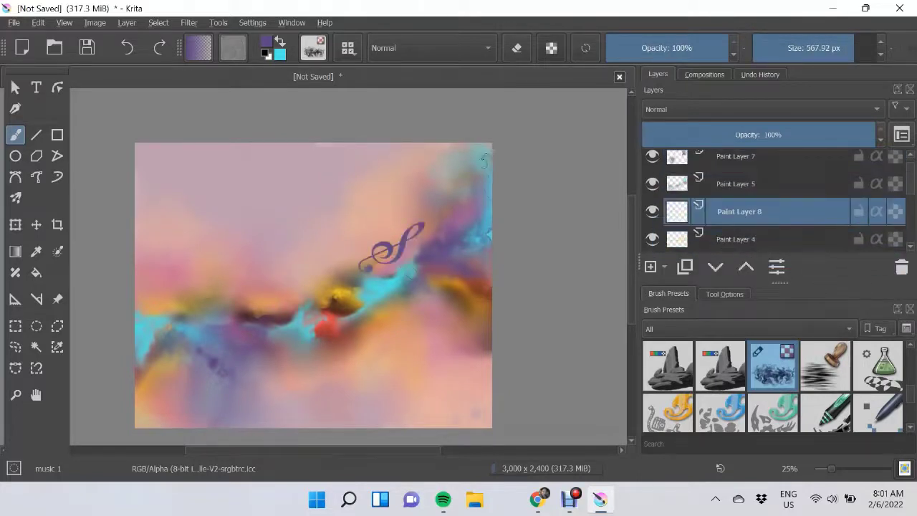
scroll(753, 208, down, 2)
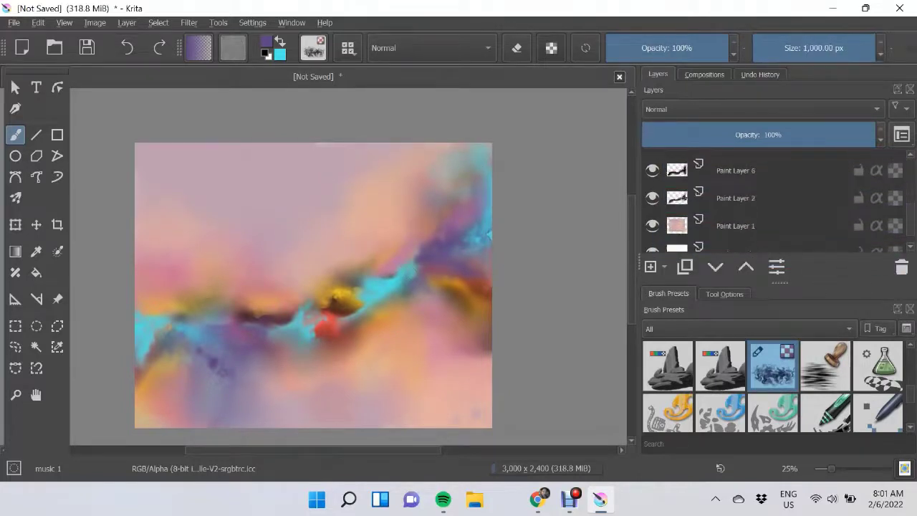
click(740, 224)
click(405, 202)
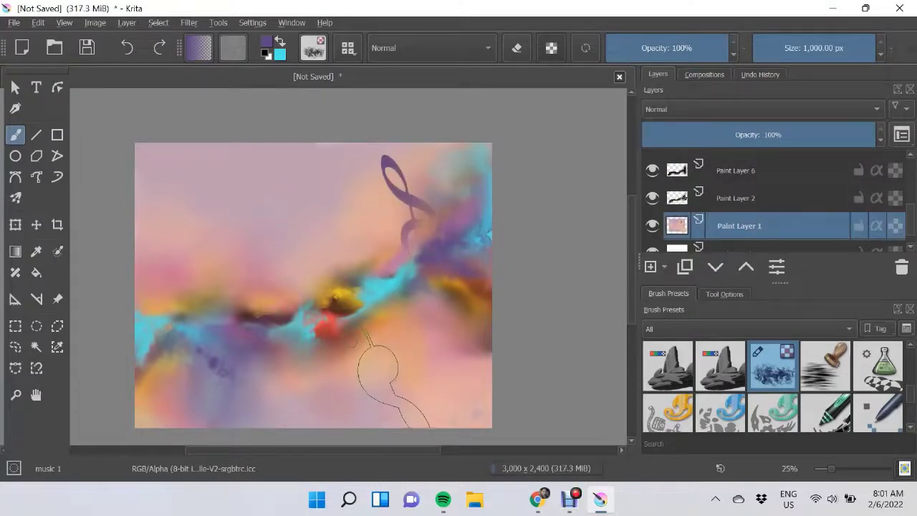
click(841, 135)
key(ctrl+z)
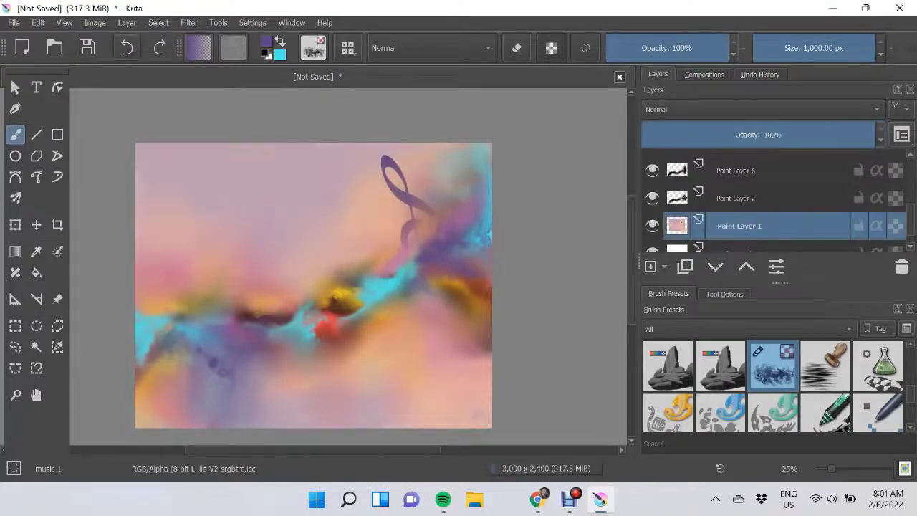
key(ctrl+z)
Stamp a purple treble clef on a new layer and move it left.
key(Insert)
click(397, 202)
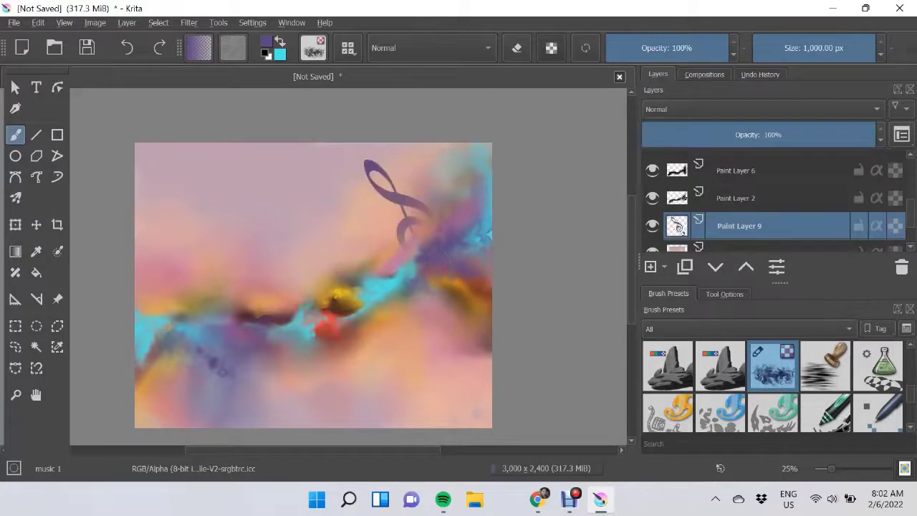
key(t)
mouse_move(398, 205)
mouse_down()
mouse_move(241, 215)
mouse_move(179, 251)
mouse_up()
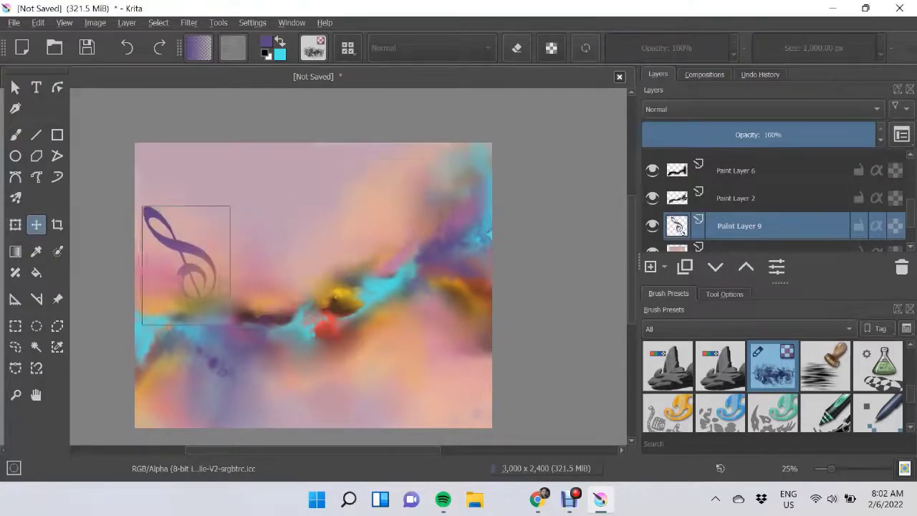
Try rotating the clef, undo it, and move the clef onto the central yellow-cyan band.
key(ctrl+t)
drag(280, 186, 237, 144)
drag(219, 260, 273, 325)
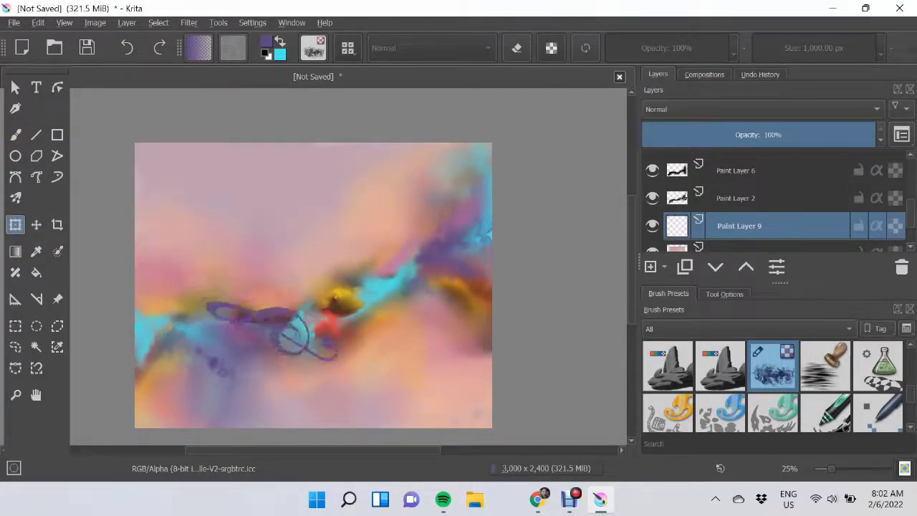
key(ctrl+z)
key(ctrl+t)
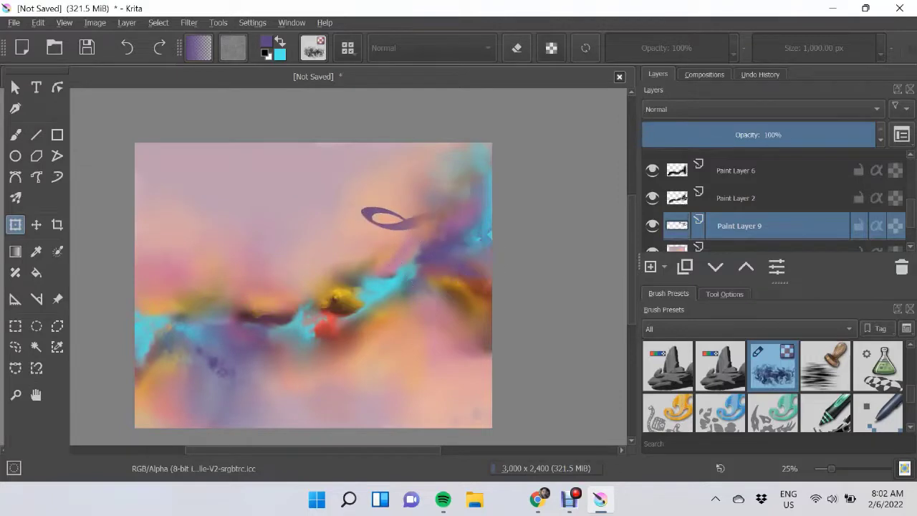
scroll(773, 387, down, 3)
key(t)
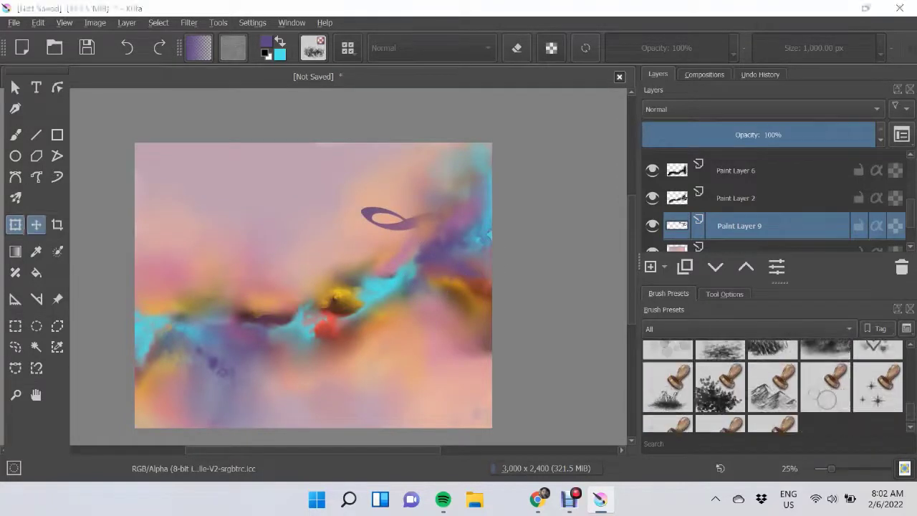
mouse_move(387, 219)
mouse_down()
mouse_move(310, 246)
mouse_move(337, 264)
mouse_up()
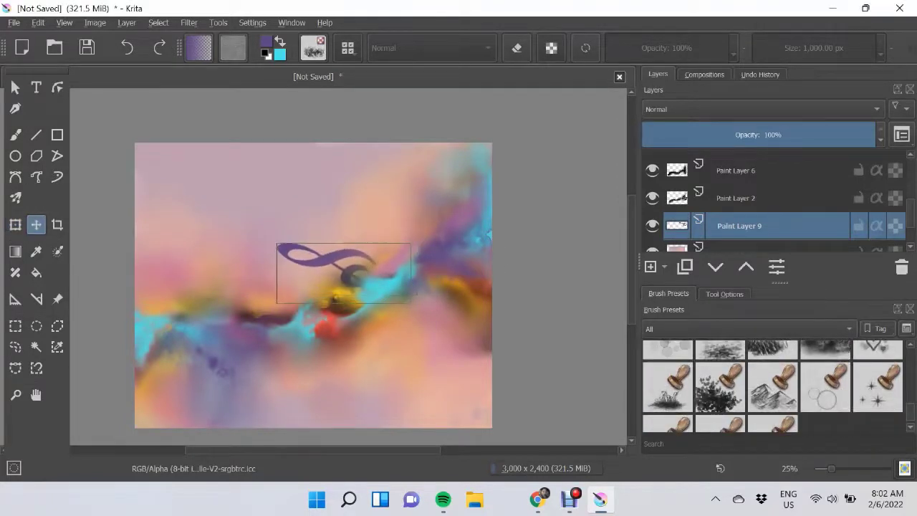
scroll(772, 387, up, 3)
scroll(773, 387, up, 2)
click(668, 384)
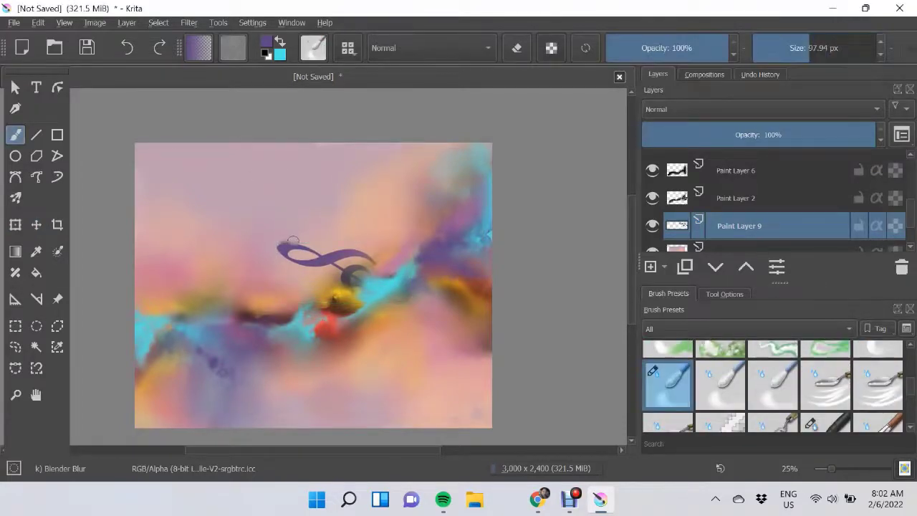
Blur the clef's left tail and lower strokes into the cyan and yellow band.
mouse_move(294, 240)
mouse_down()
mouse_move(274, 248)
mouse_move(293, 269)
mouse_move(325, 272)
mouse_up()
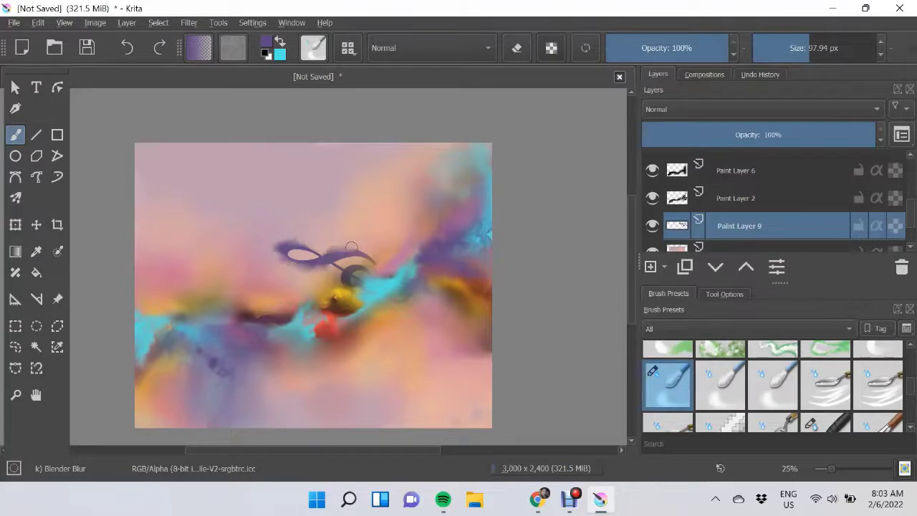
drag(308, 254, 371, 282)
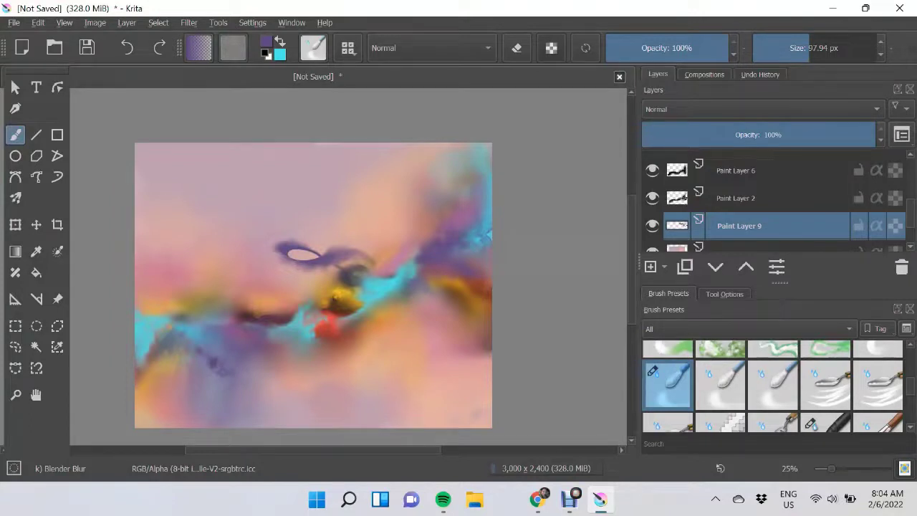
Rotate the clef upright, stretch it taller and shift it up-right with Transform.
key(ctrl+t)
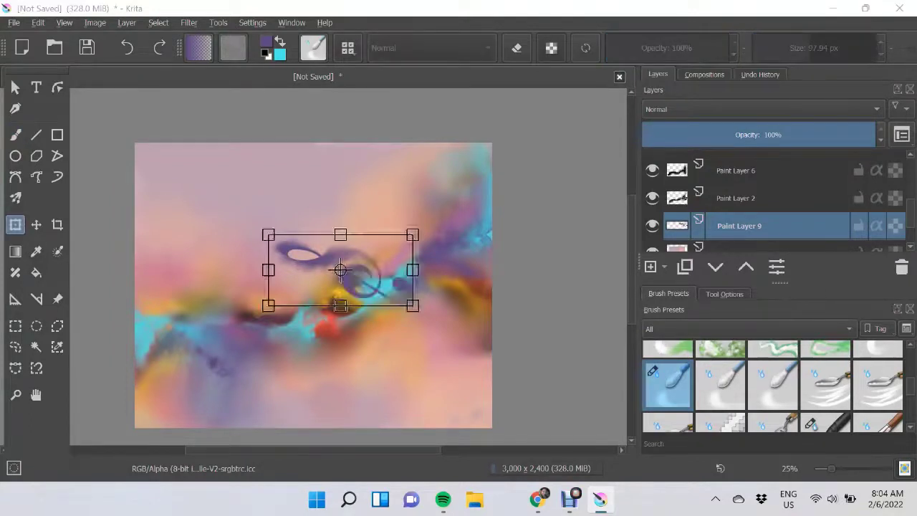
drag(430, 287, 373, 179)
drag(341, 340, 344, 411)
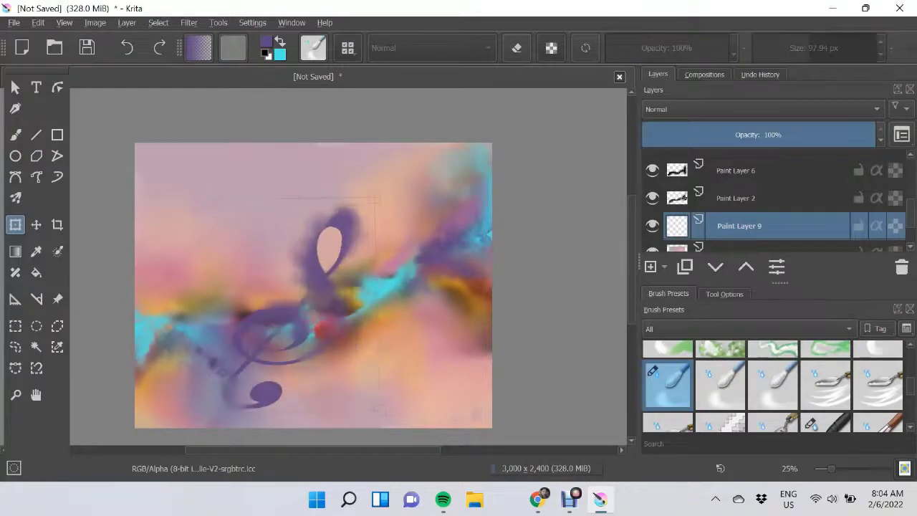
drag(342, 304, 430, 231)
key(Return)
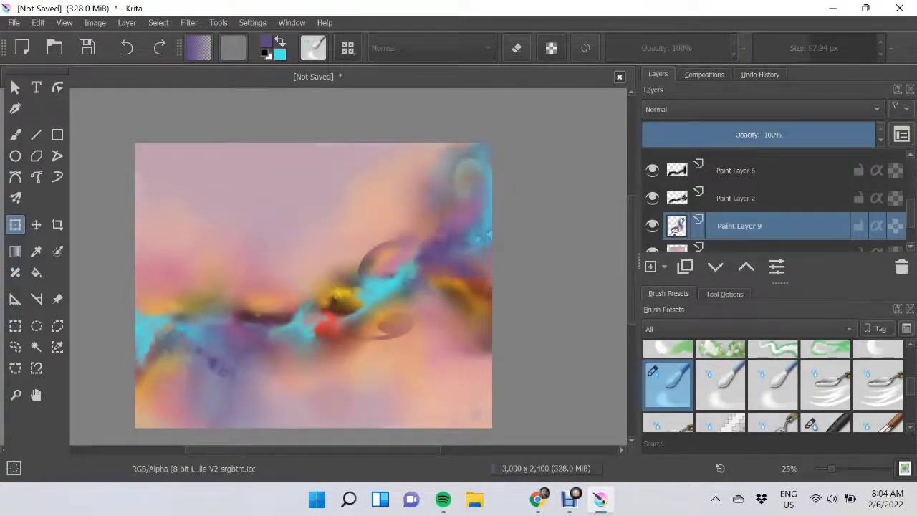
Remove the treble clef's layer using Remove Layer in the Layers docker.
right_click(468, 151)
right_click(740, 225)
click(688, 119)
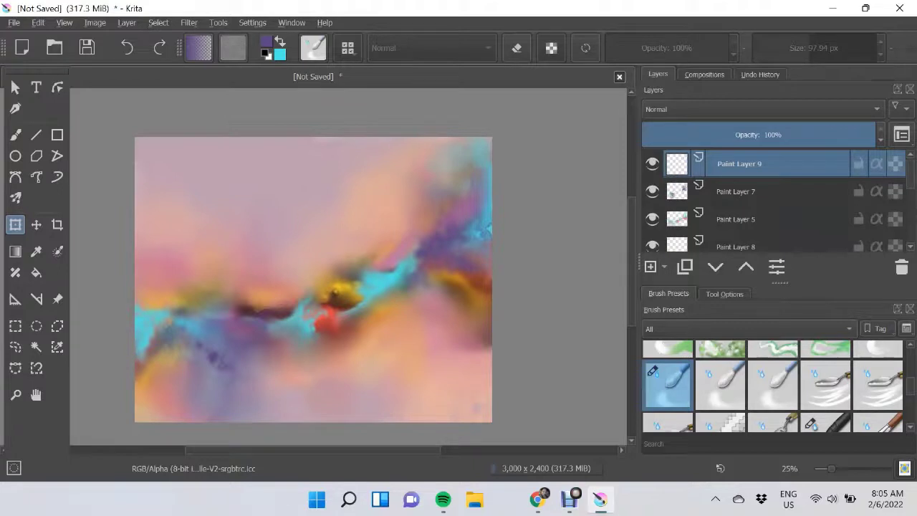
Write a thin purple signature in the lower right with the Sketching-3 Leaky pen.
scroll(773, 386, up, 2)
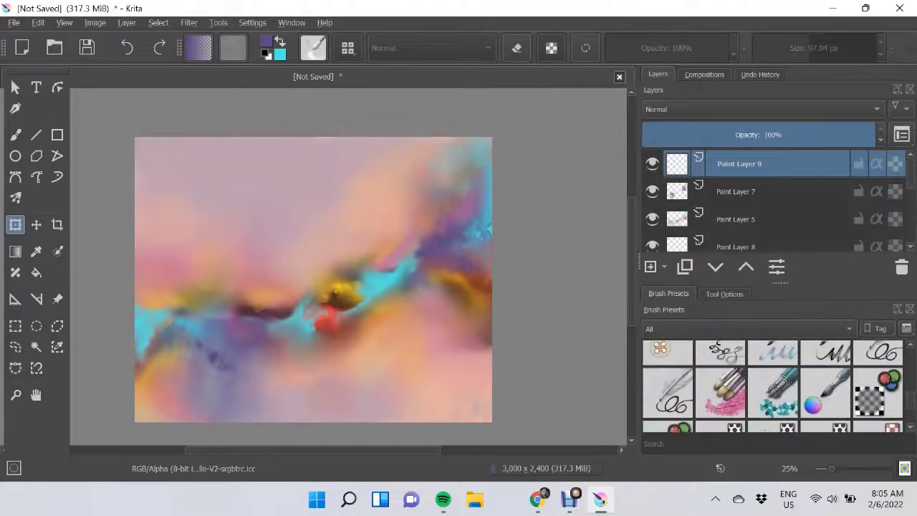
click(878, 366)
drag(393, 391, 463, 345)
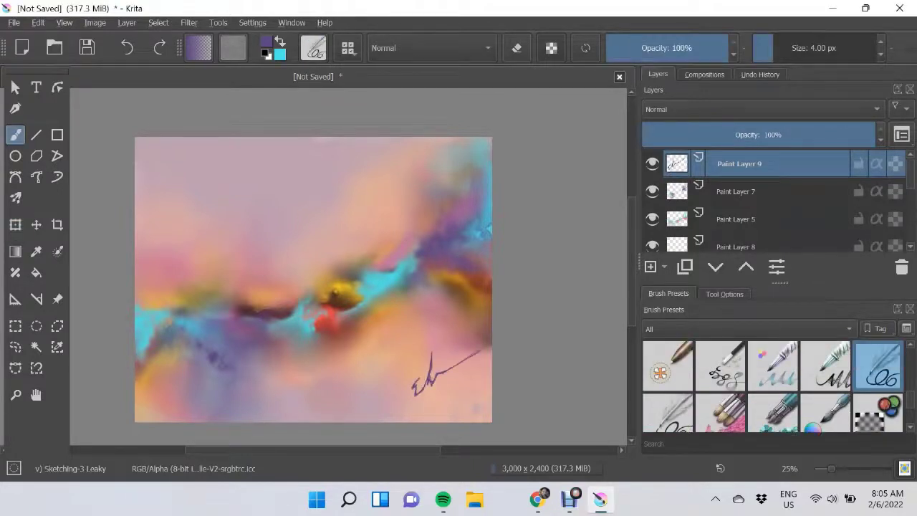
key(t)
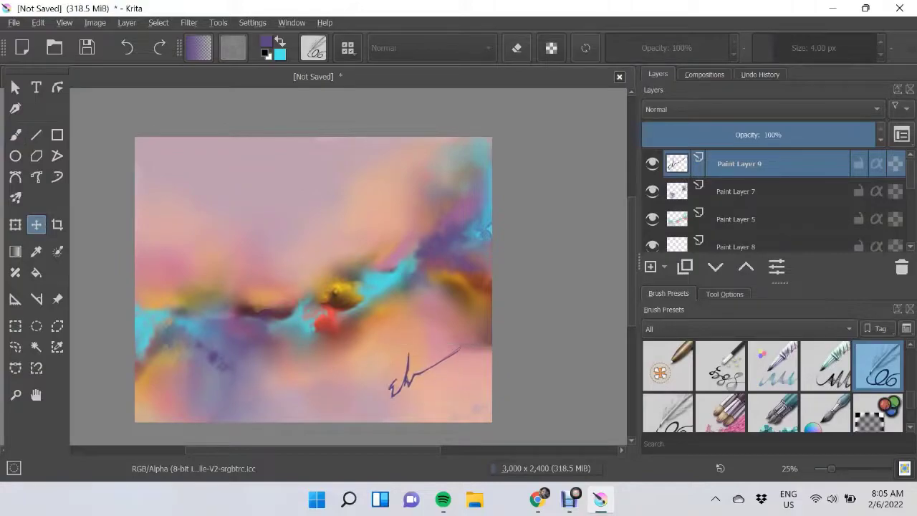